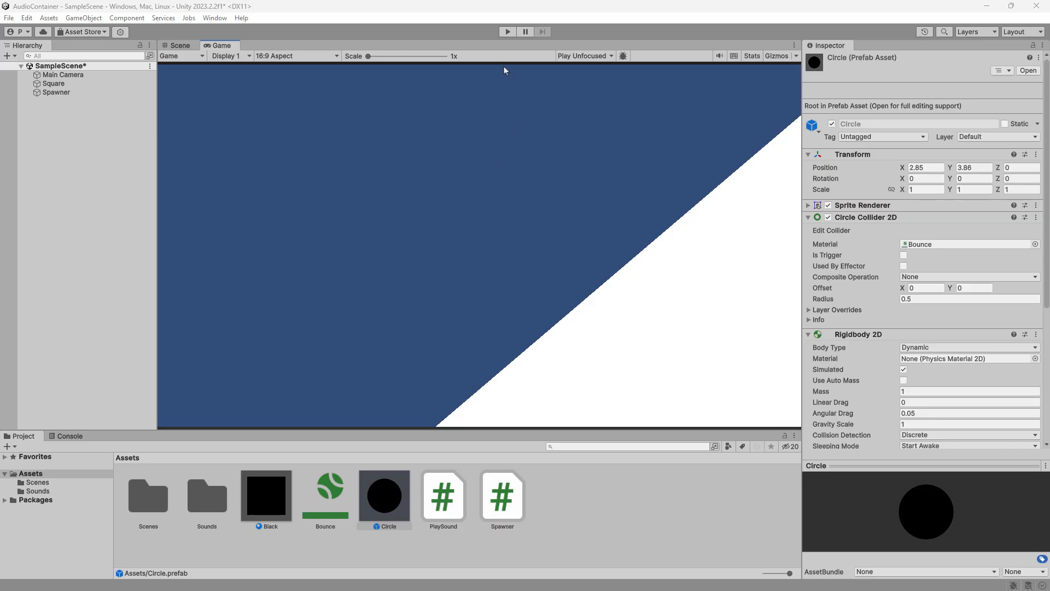
Step: Play-test the scene to watch and hear the falling circles hit the slope, and stop it
click(507, 33)
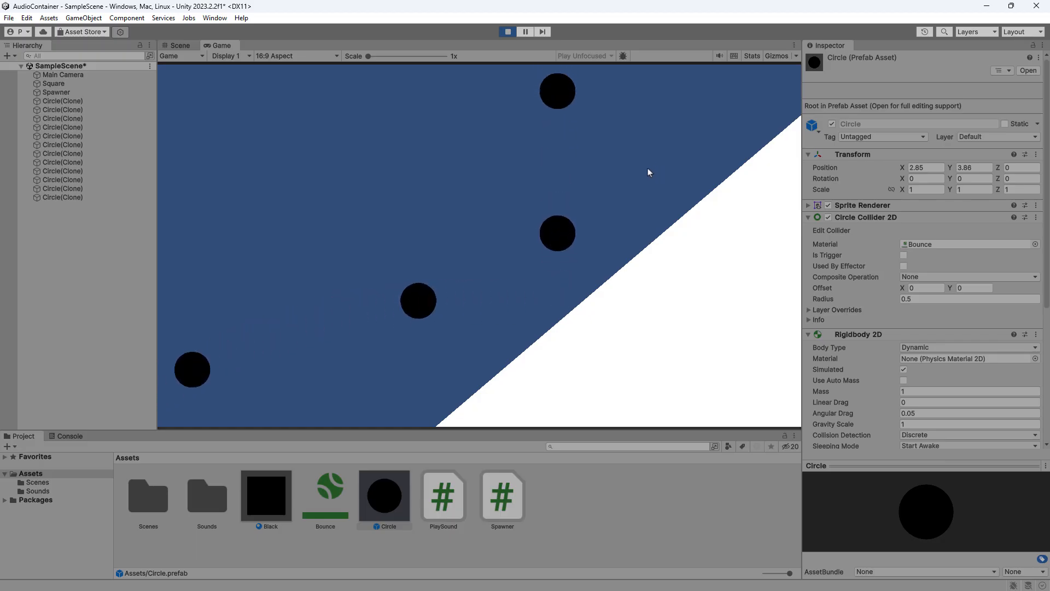
click(507, 31)
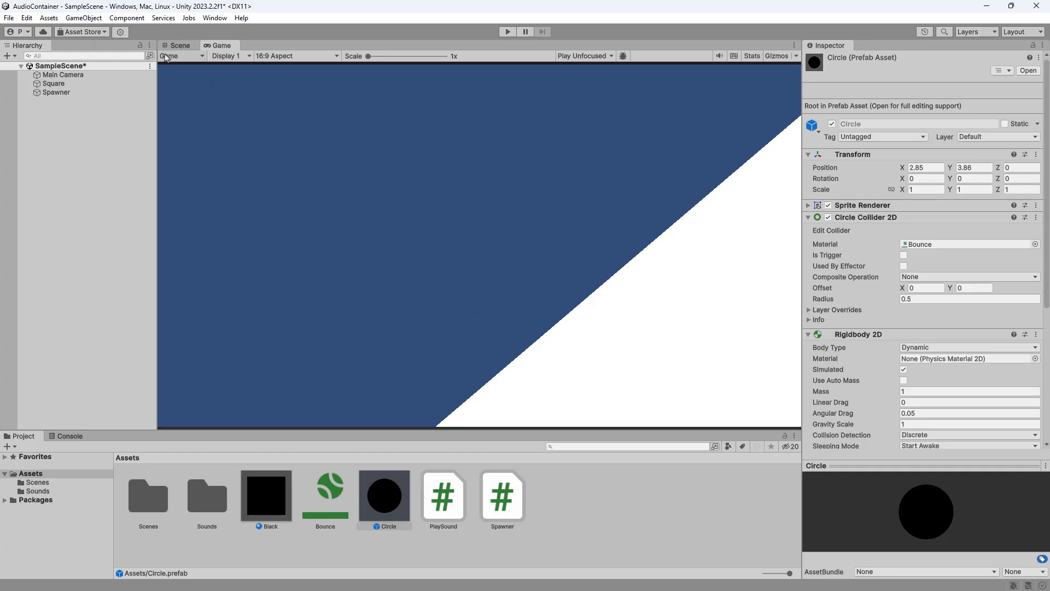
Step: Switch to the Scene view and select the Square to inspect its Play Sound script and Audio Source settings
click(180, 45)
scroll(361, 285, down, 2)
middle_drag(369, 282, 373, 242)
click(53, 84)
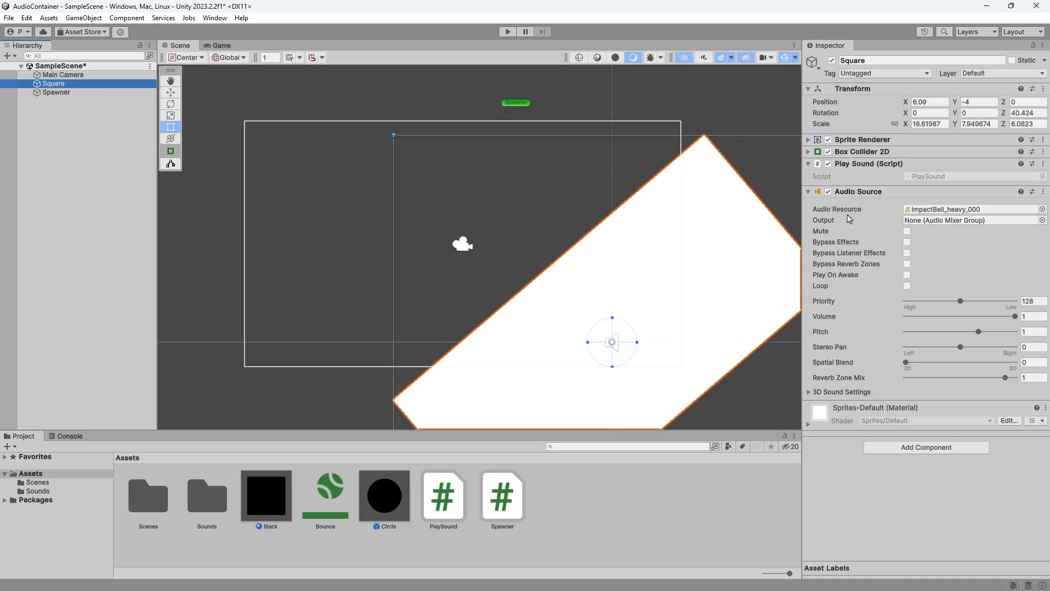
mouse_move(856, 218)
Step: Open the Square's PlaySound script in the code editor, examine its AudioSource reference and OnCollisionEnter2D method, and return to Unity
double_click(929, 177)
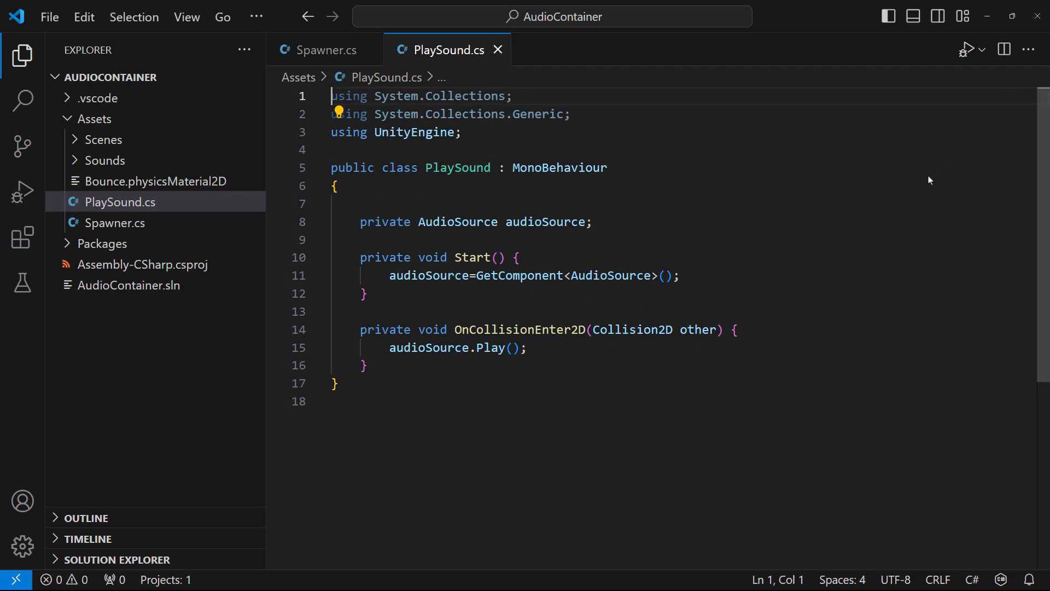
drag(359, 222, 594, 221)
drag(383, 277, 681, 276)
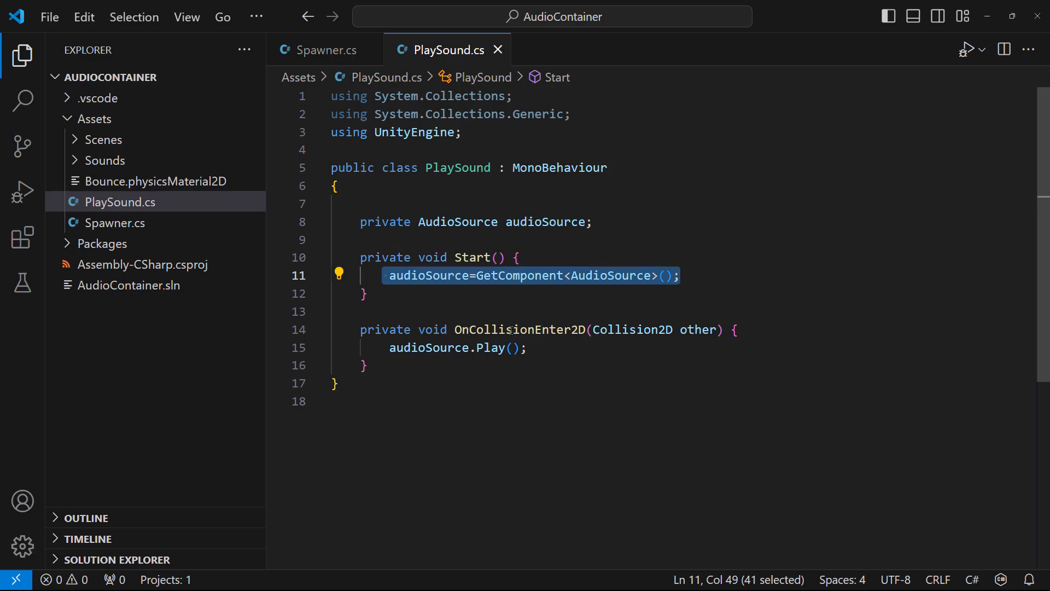
drag(455, 330, 586, 330)
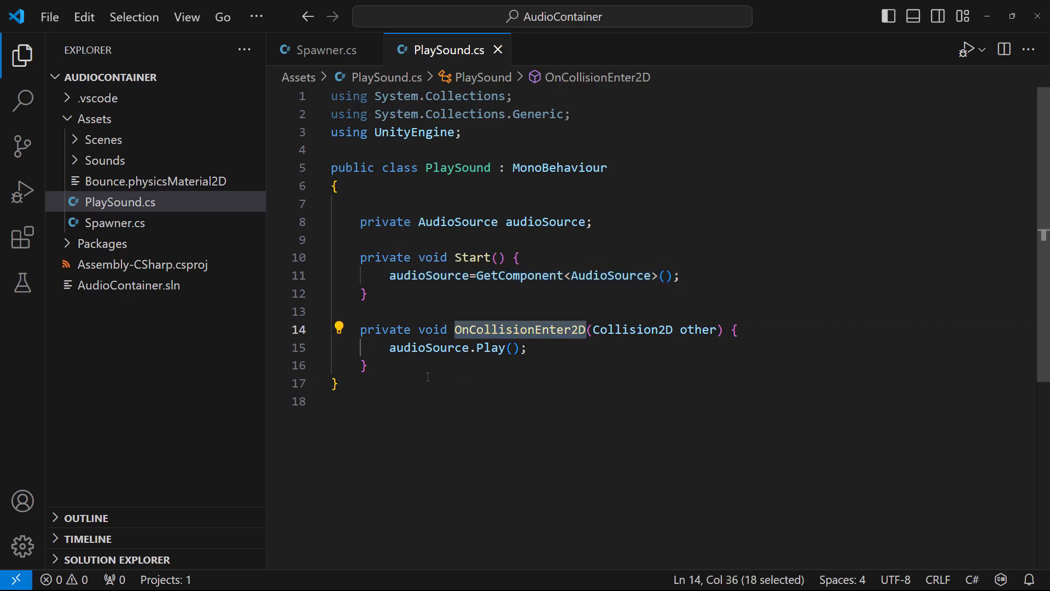
drag(383, 348, 589, 352)
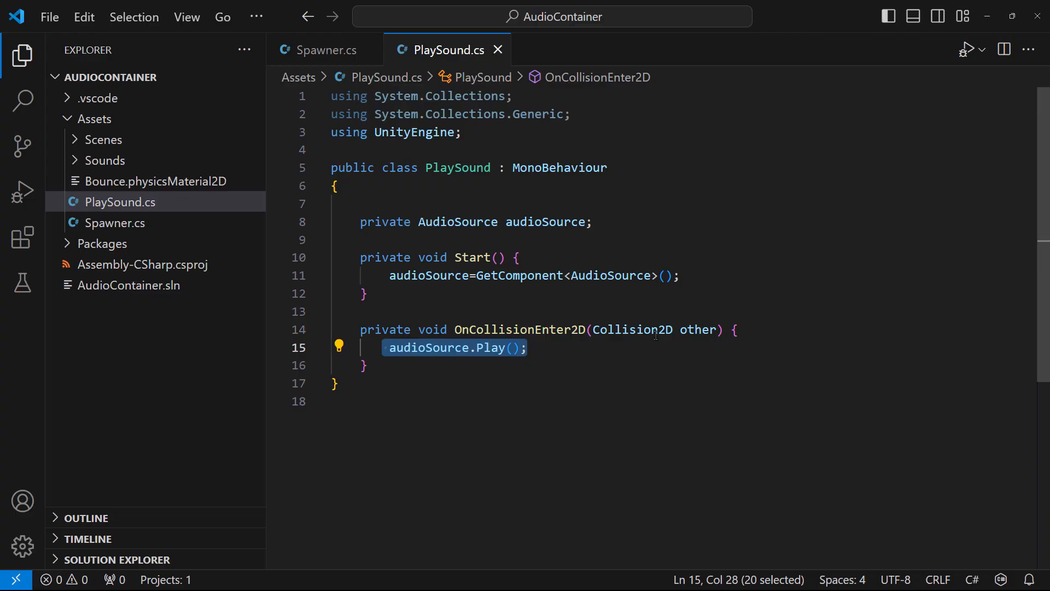
click(988, 16)
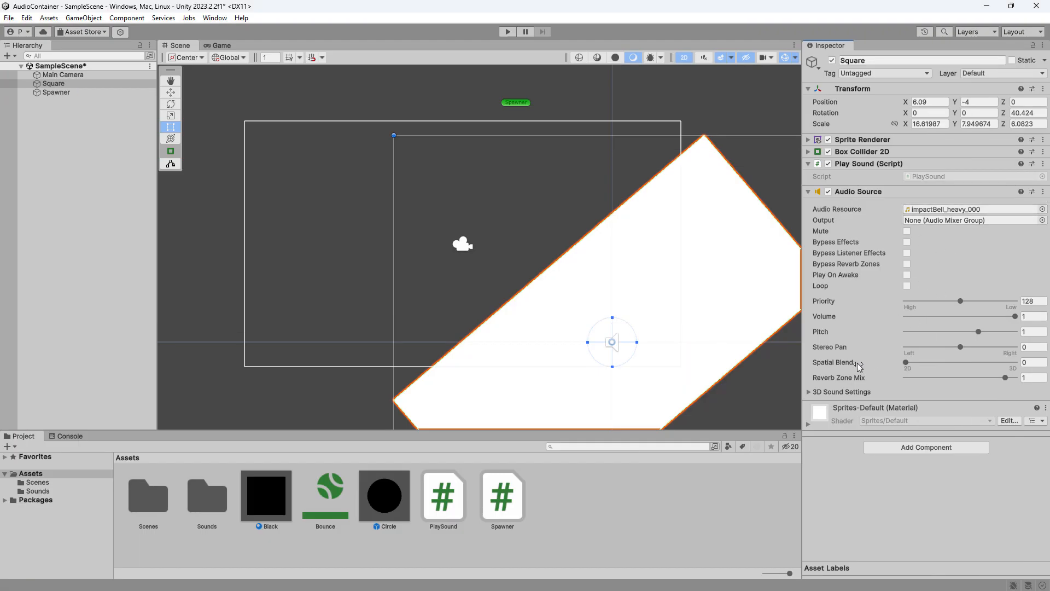
Step: Place an instance of the Circle prefab in the scene and inspect the Bounce physics material its collider uses
click(60, 93)
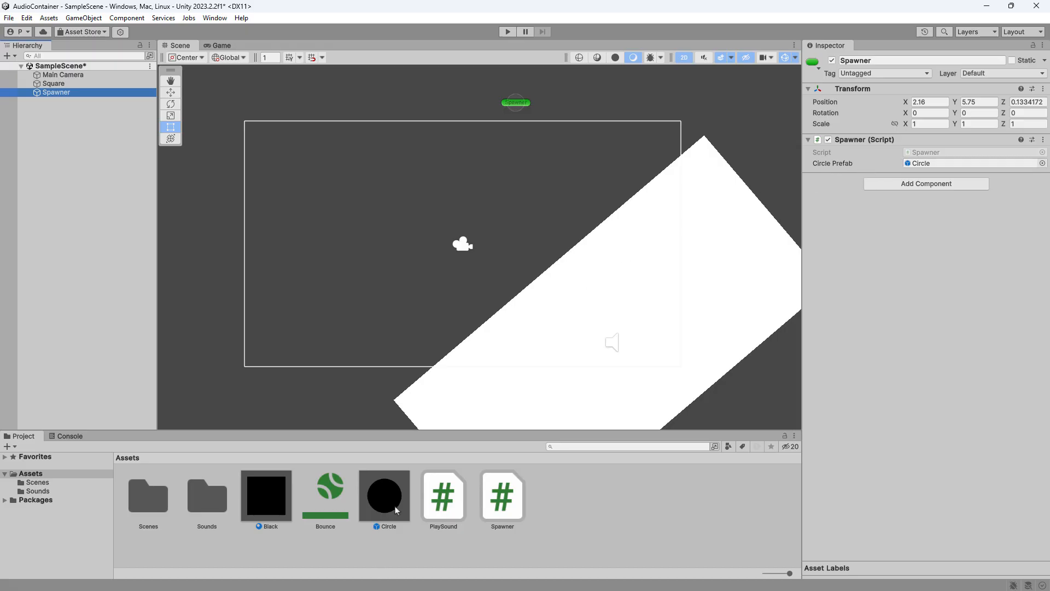
drag(391, 506, 365, 229)
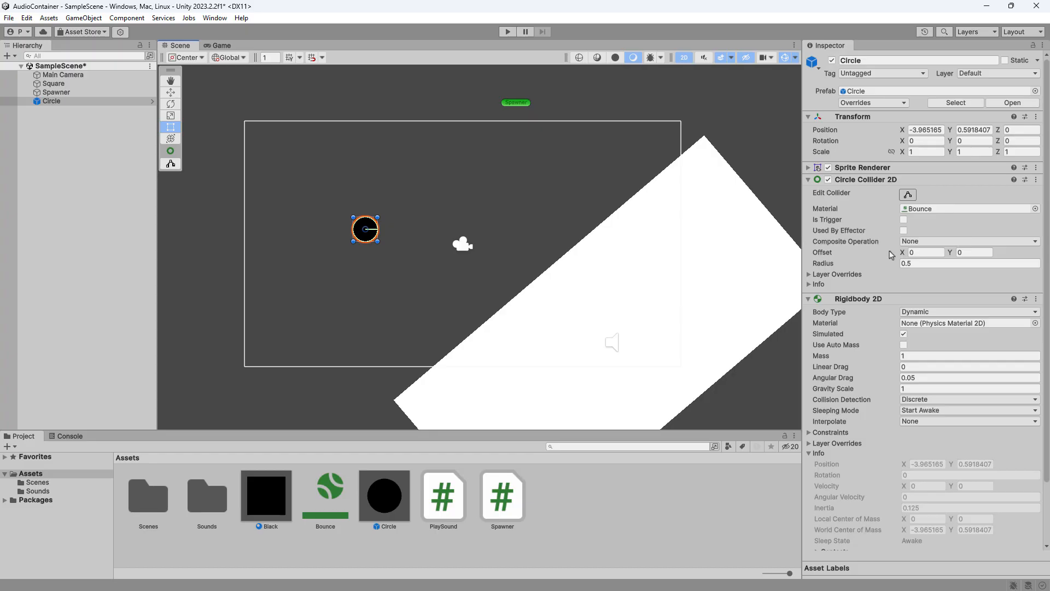
mouse_move(858, 213)
click(331, 498)
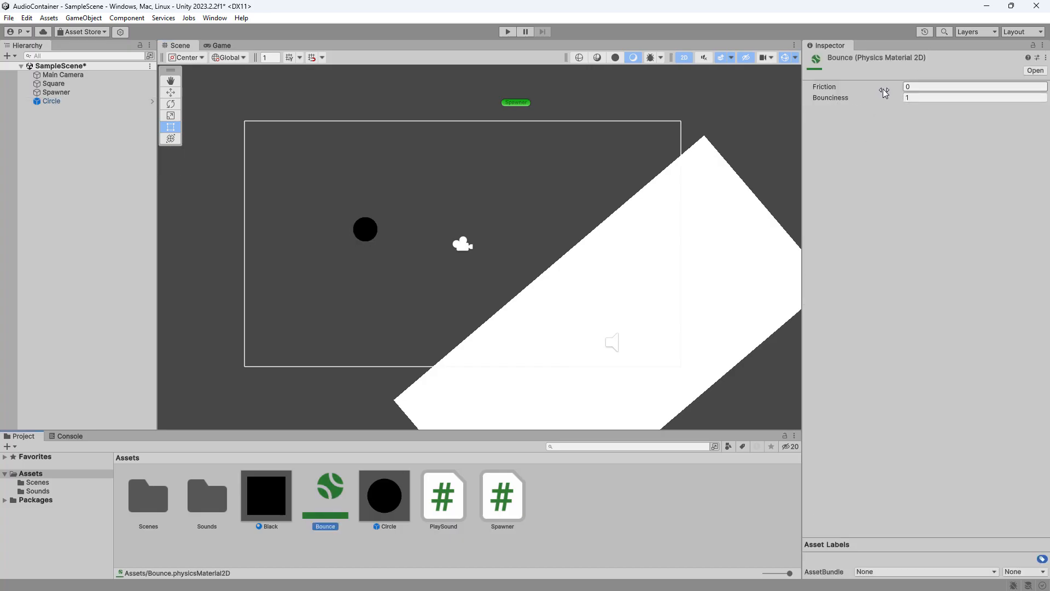
Step: Inspect the Circle instance's Rigidbody 2D and delete the instance from the scene
click(55, 101)
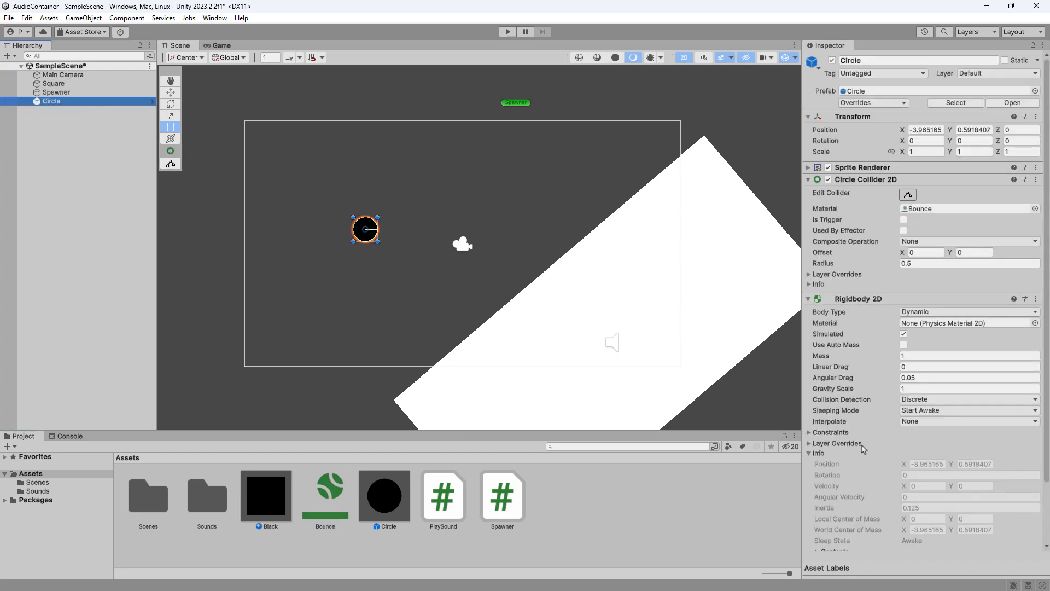
click(809, 299)
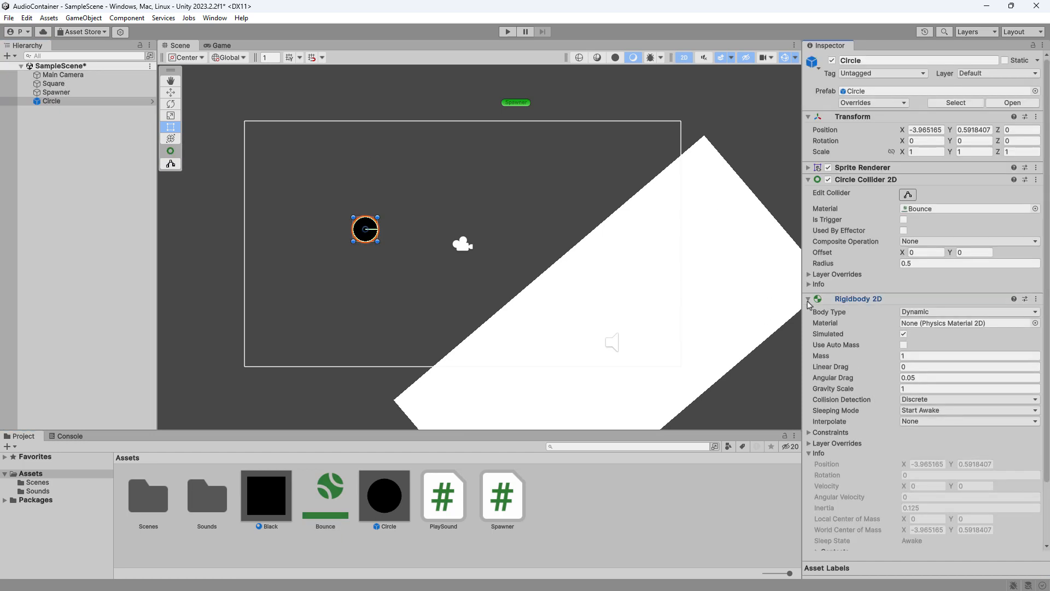
click(52, 103)
key(Delete)
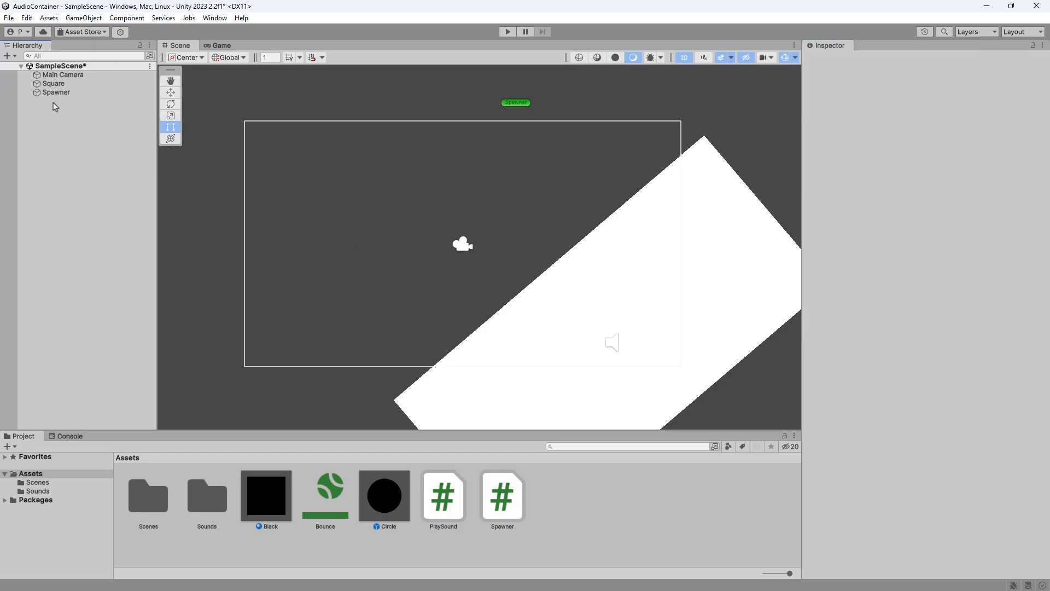
Step: Open the Spawner object's script in the code editor and examine the circlePrefab field and the IEnumerator Start method
click(65, 93)
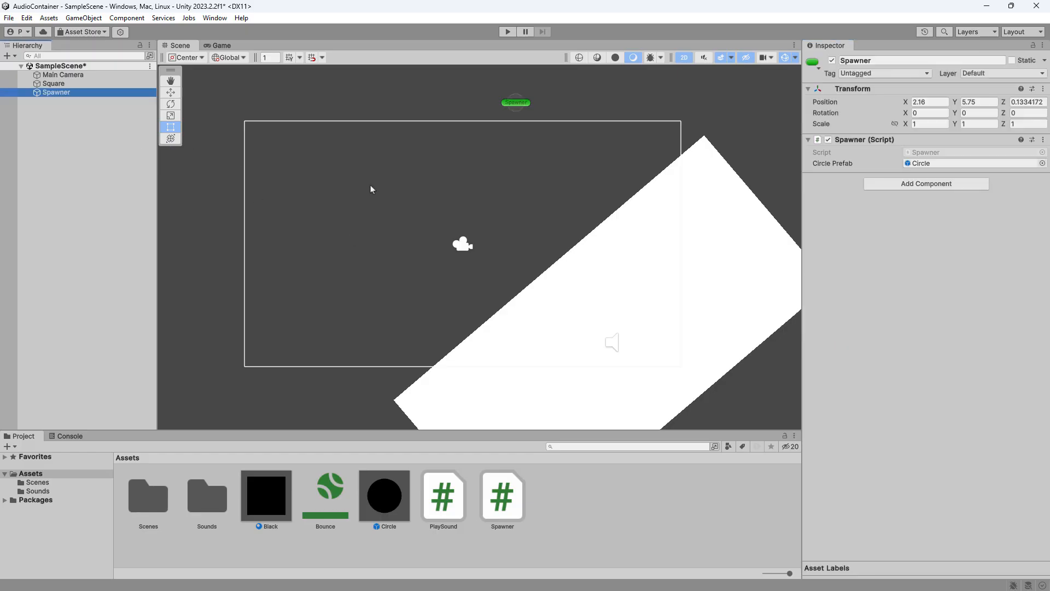
click(950, 153)
double_click(950, 153)
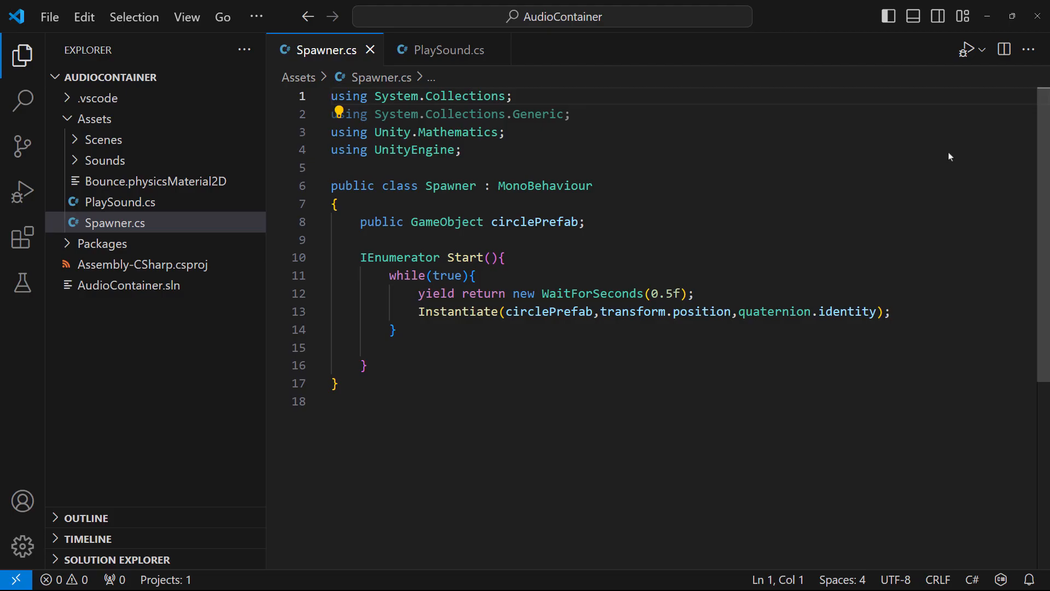
double_click(534, 222)
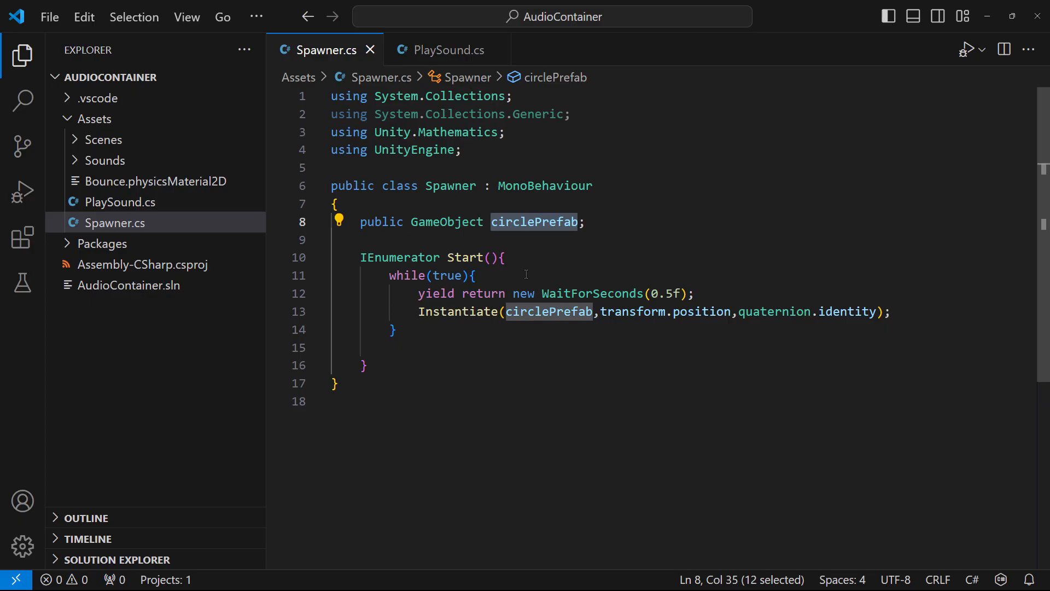
double_click(400, 257)
double_click(462, 257)
click(546, 399)
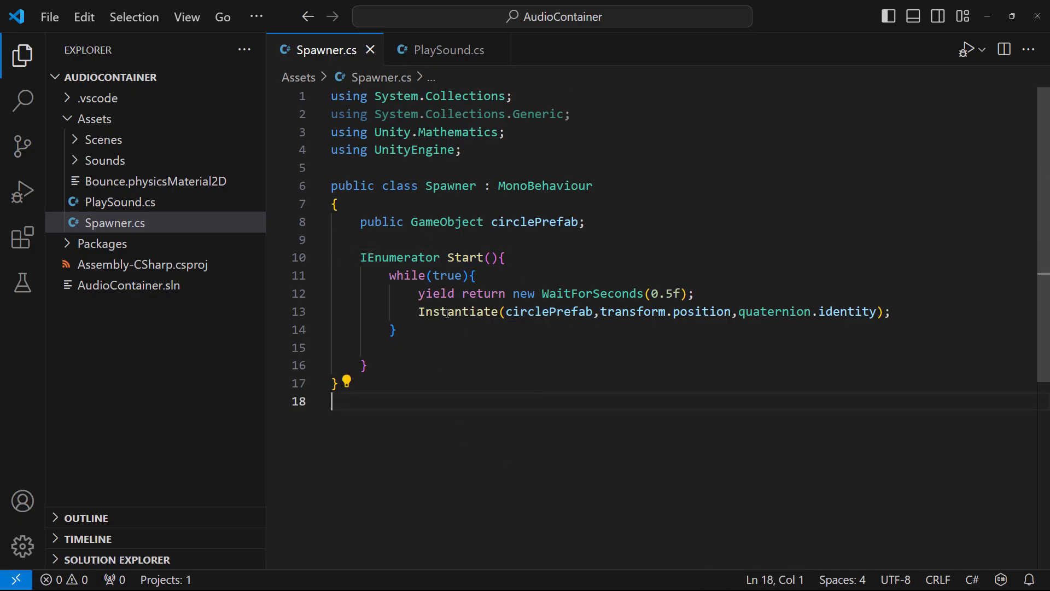
Step: Examine the while loop's WaitForSeconds and Instantiate lines in the Spawner script and return to Unity
click(389, 275)
key(shift+End)
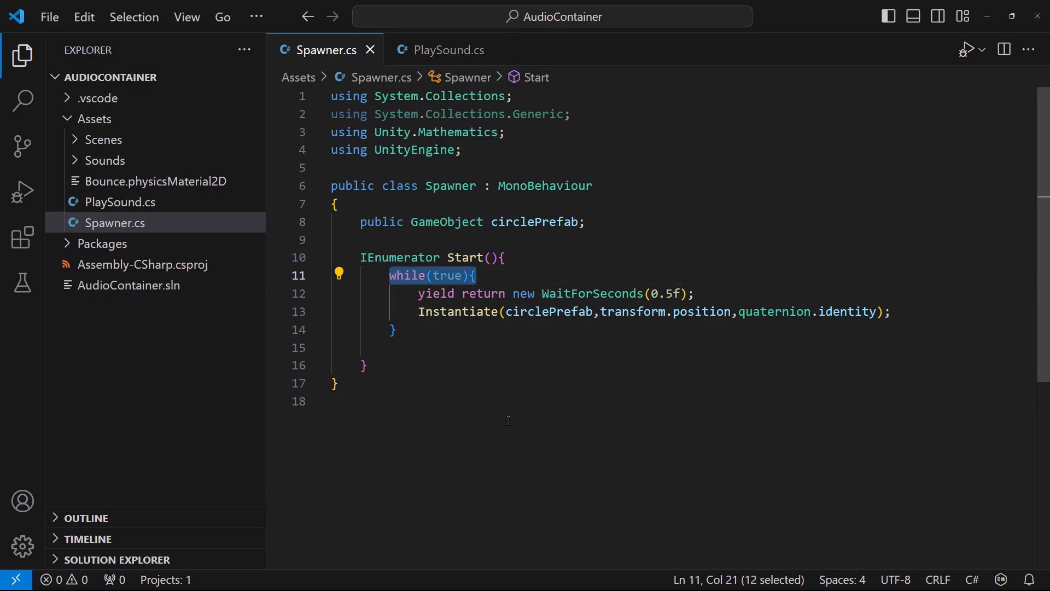
click(410, 365)
drag(418, 293, 694, 295)
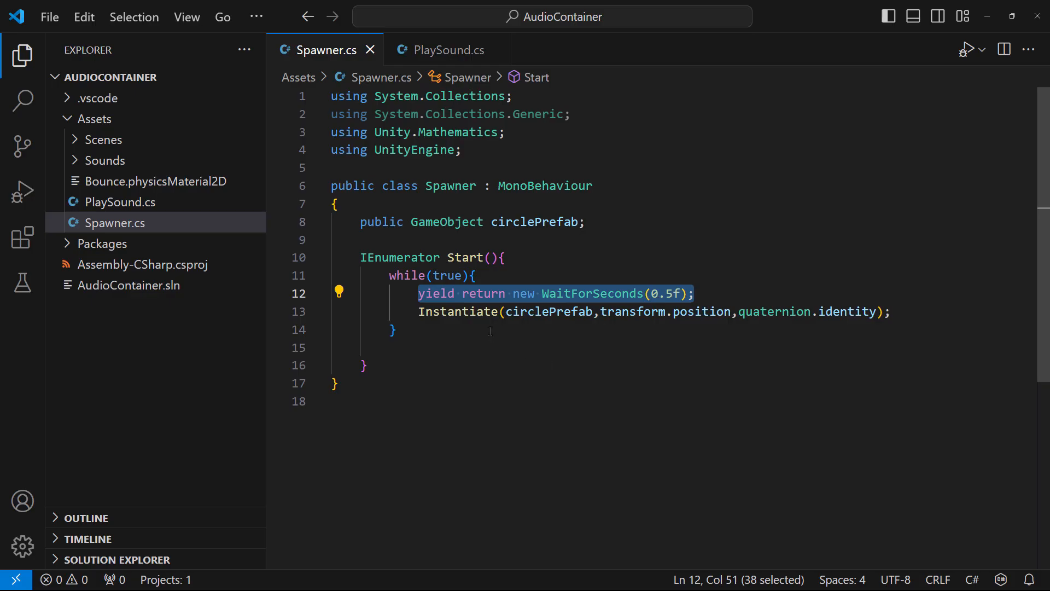
drag(419, 312, 895, 311)
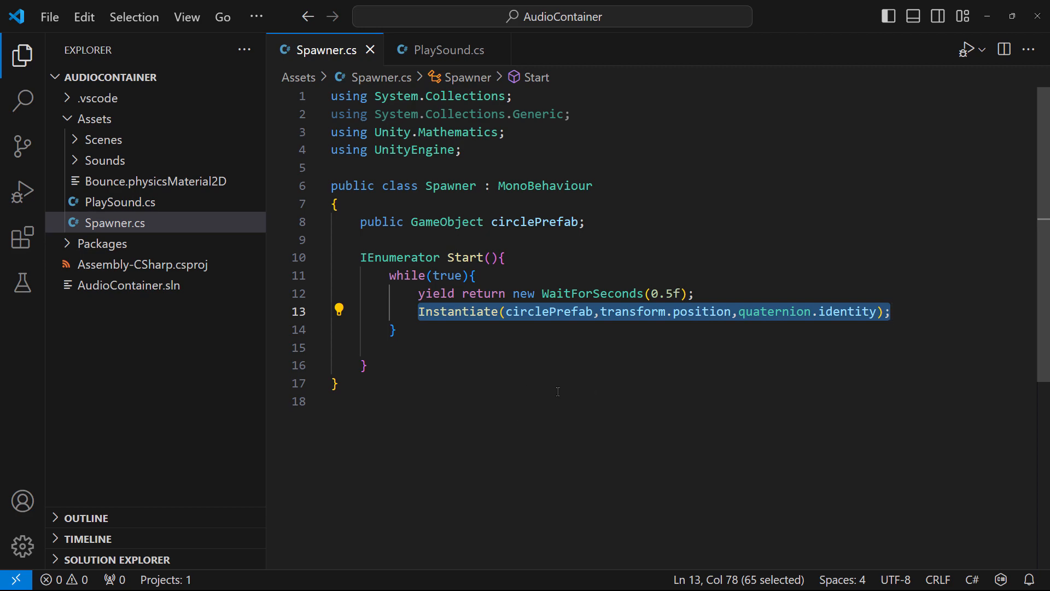
click(599, 377)
click(987, 16)
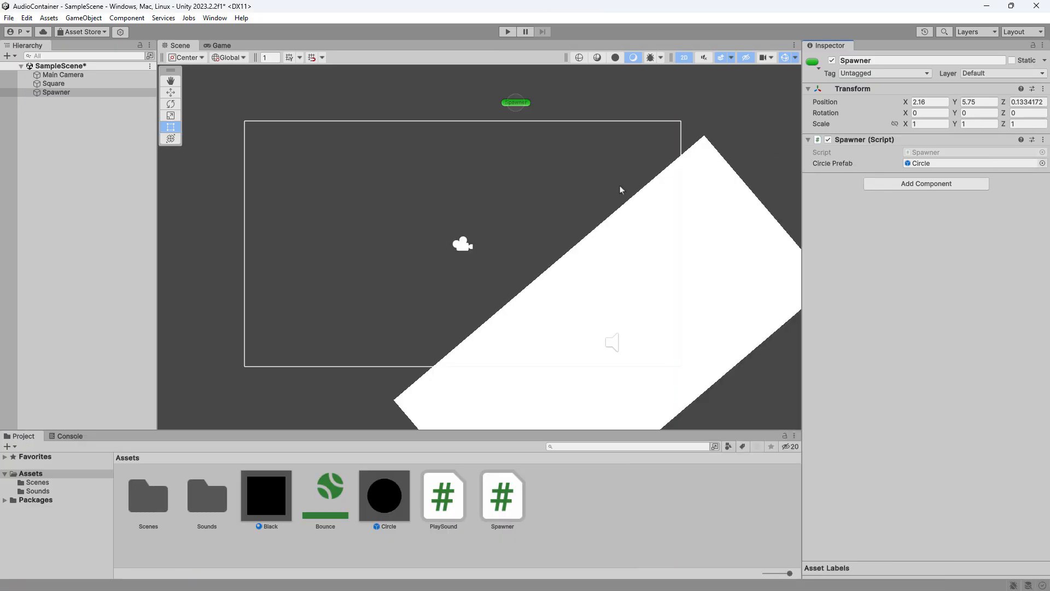
Step: Play-test the scene in the Game view to check the circle spawning, and stop it
click(502, 34)
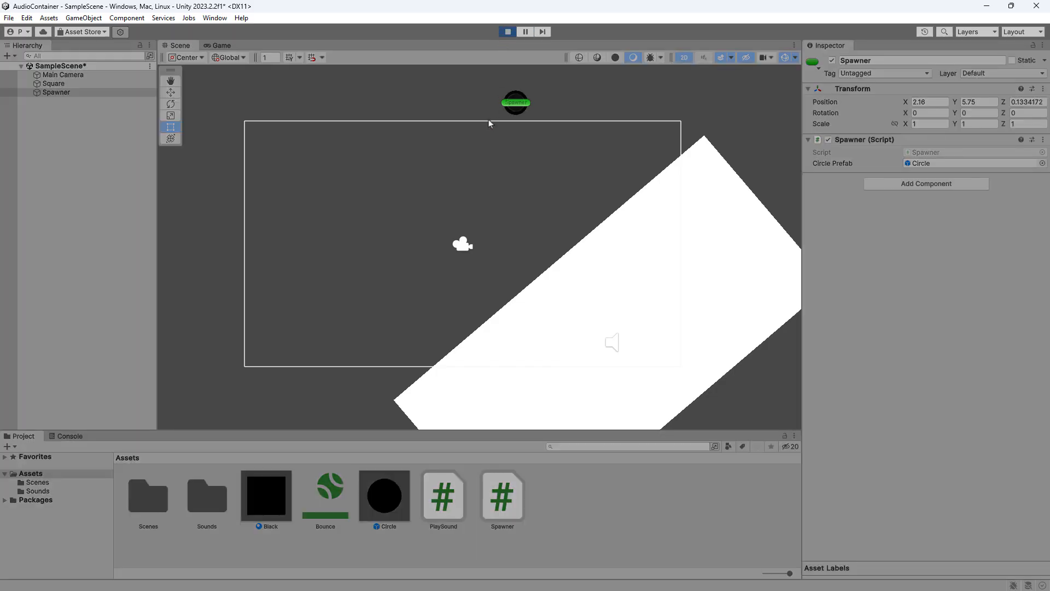
click(222, 45)
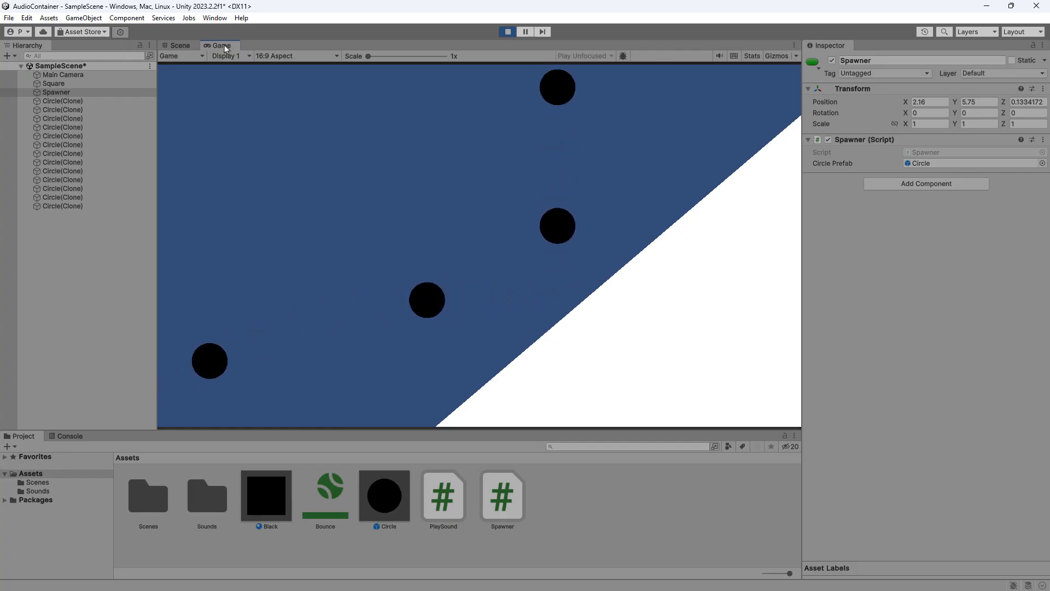
click(508, 32)
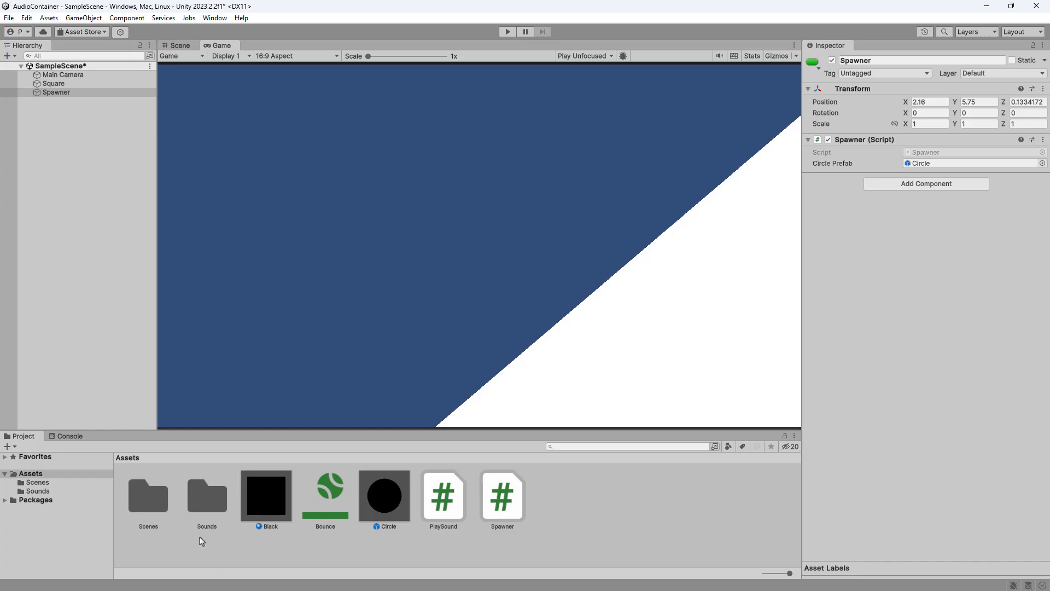
Step: Open the Sounds folder and preview the ImpactBell_heavy audio clips
double_click(204, 500)
click(152, 499)
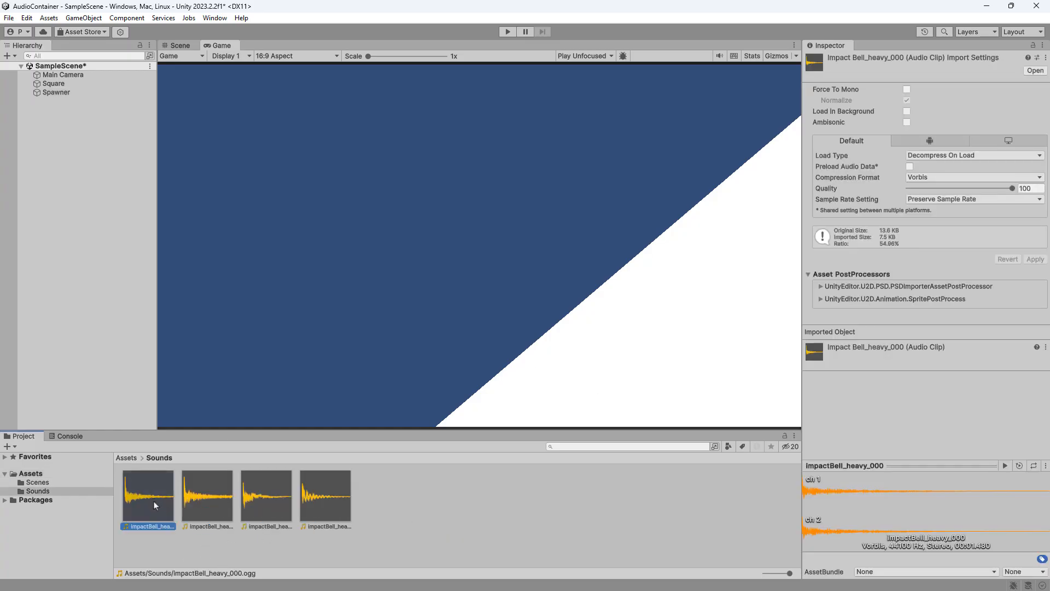
click(1004, 465)
click(207, 506)
click(1005, 465)
click(276, 503)
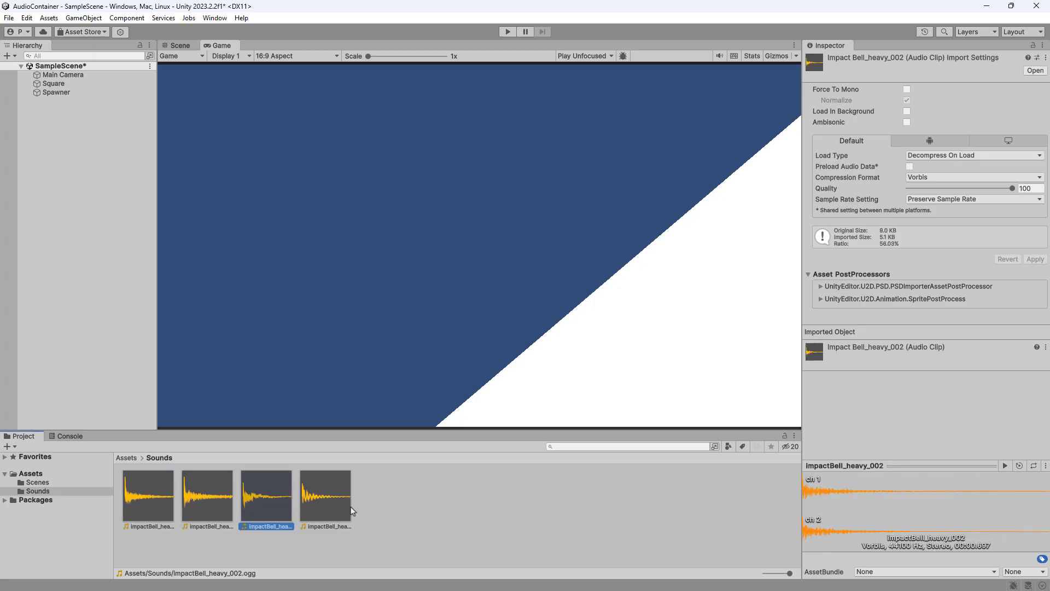
click(325, 502)
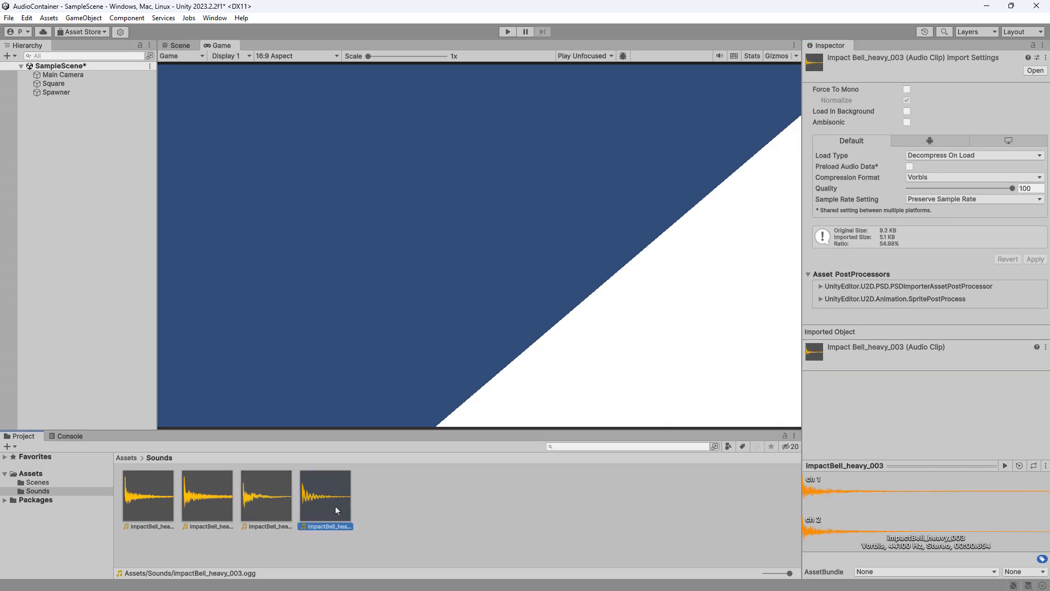
click(1004, 466)
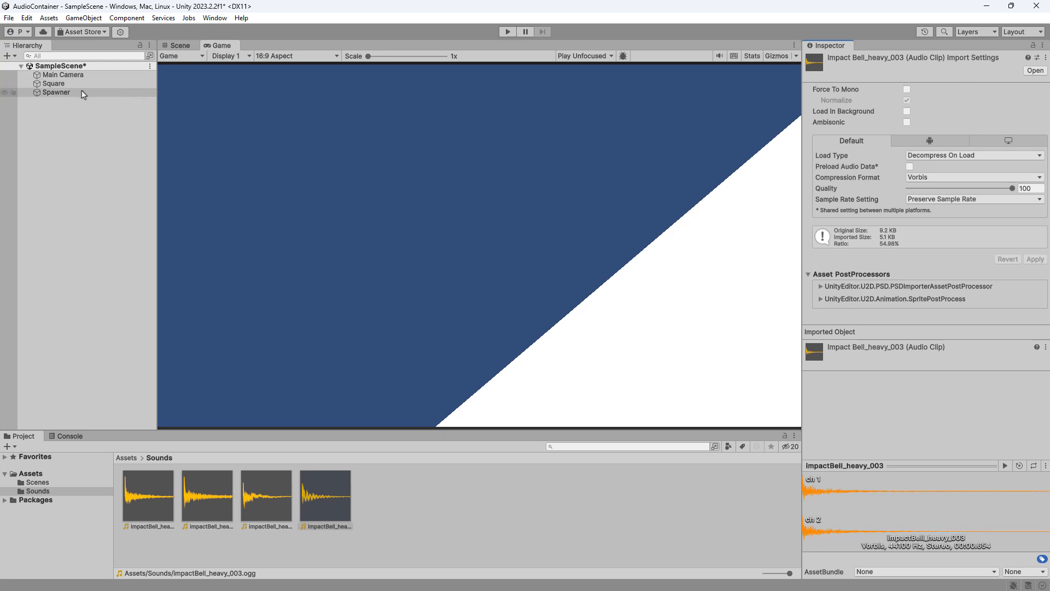
Step: Open the scripts in the code editor, review the audioSource.Play() call in PlaySound.cs, and return to Unity
click(65, 94)
double_click(929, 153)
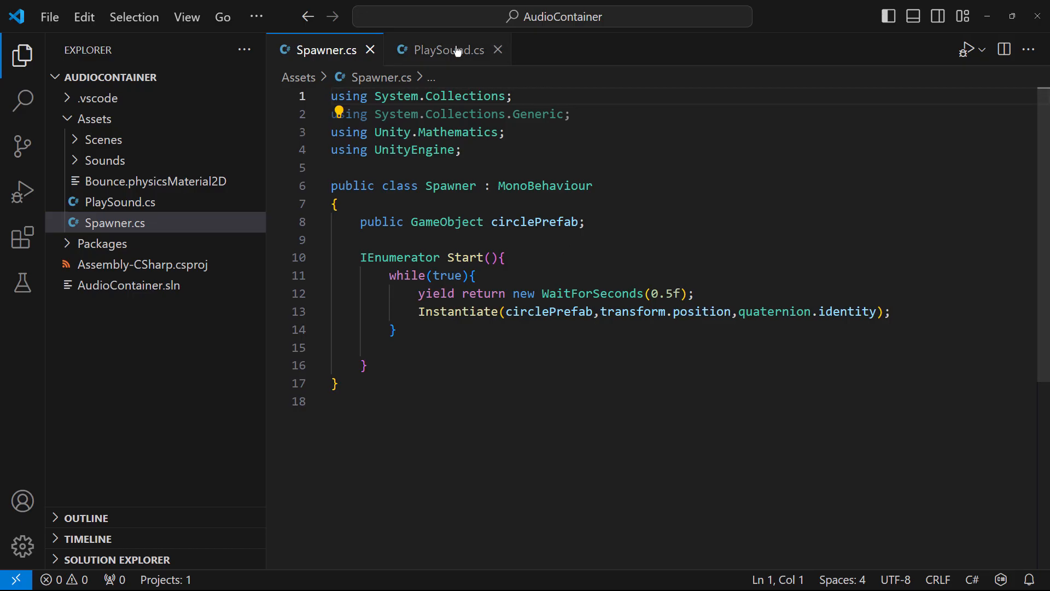
click(435, 49)
click(642, 387)
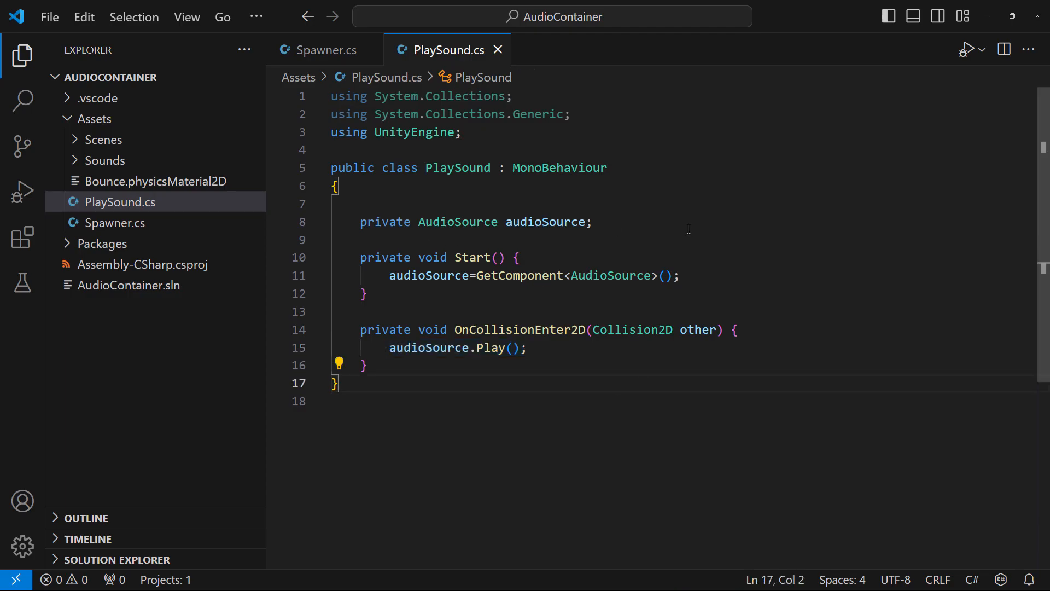
drag(389, 348, 526, 348)
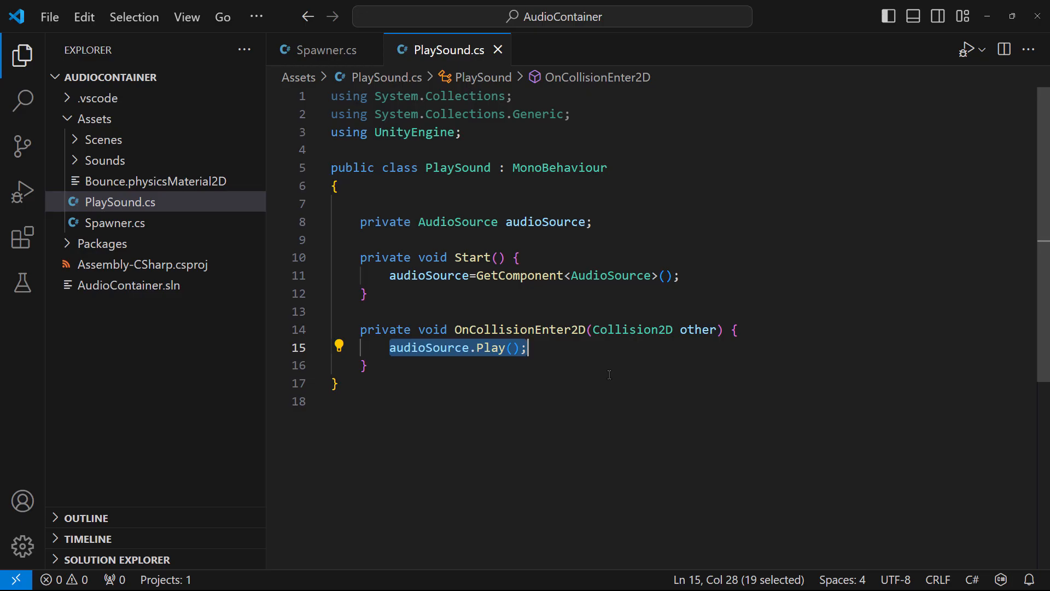
click(610, 374)
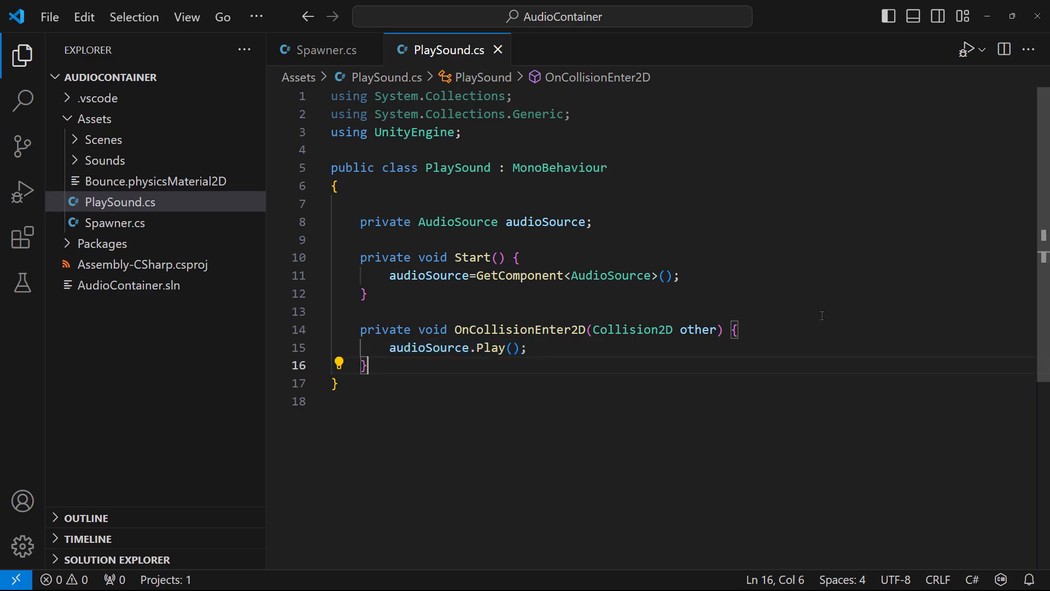
click(986, 16)
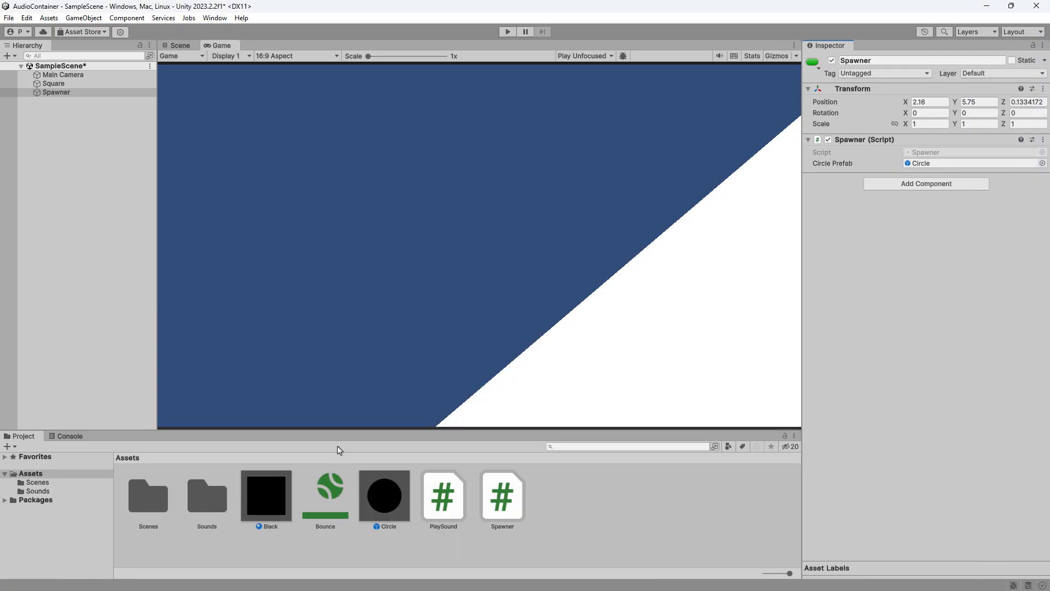
Step: Create an Audio Random Container asset in the Assets folder and name it Audio Random Container
right_click(553, 505)
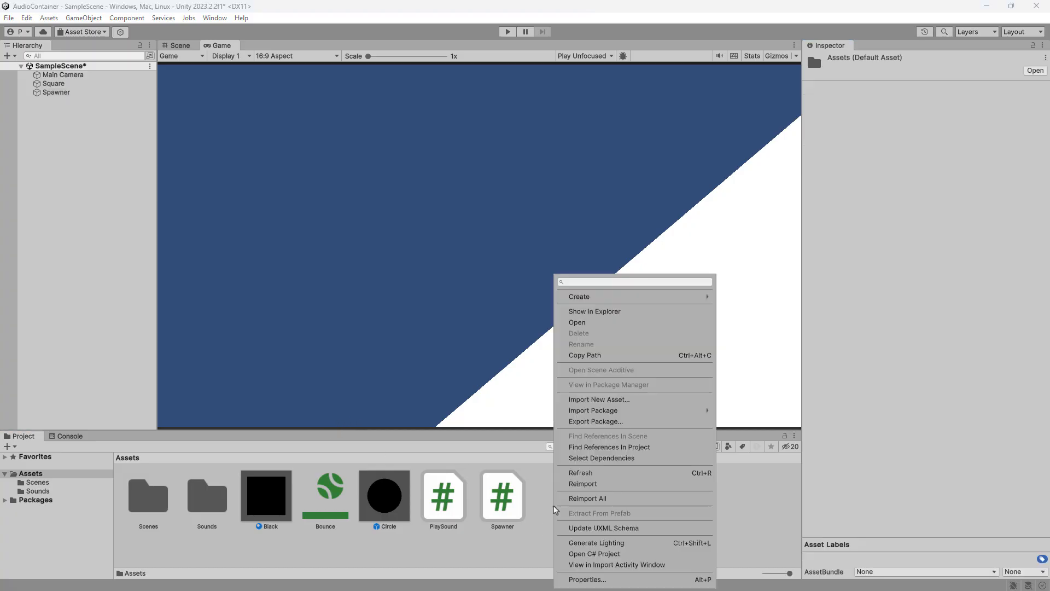
mouse_move(604, 303)
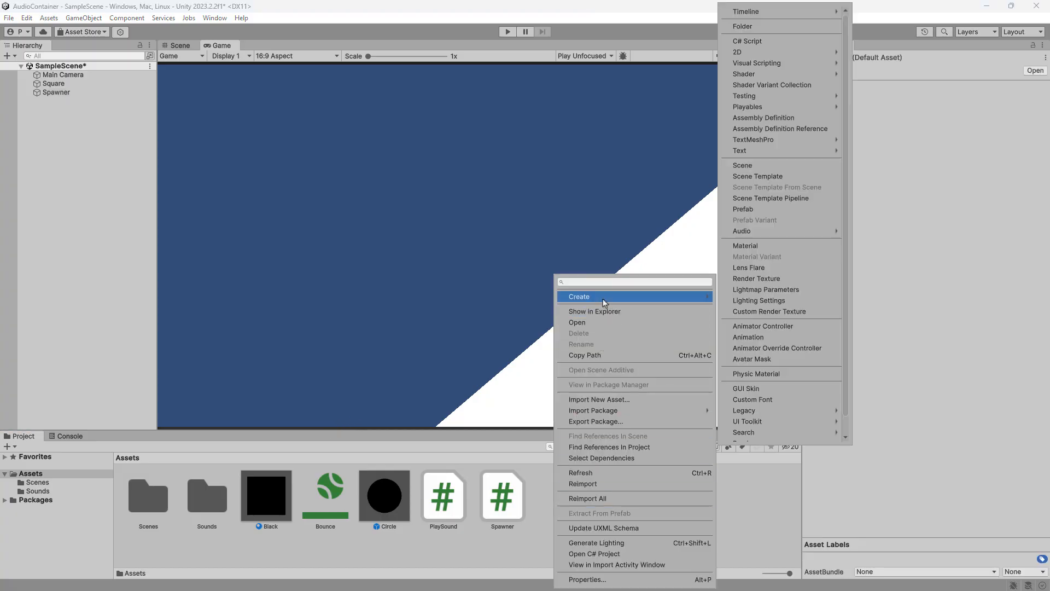
mouse_move(823, 235)
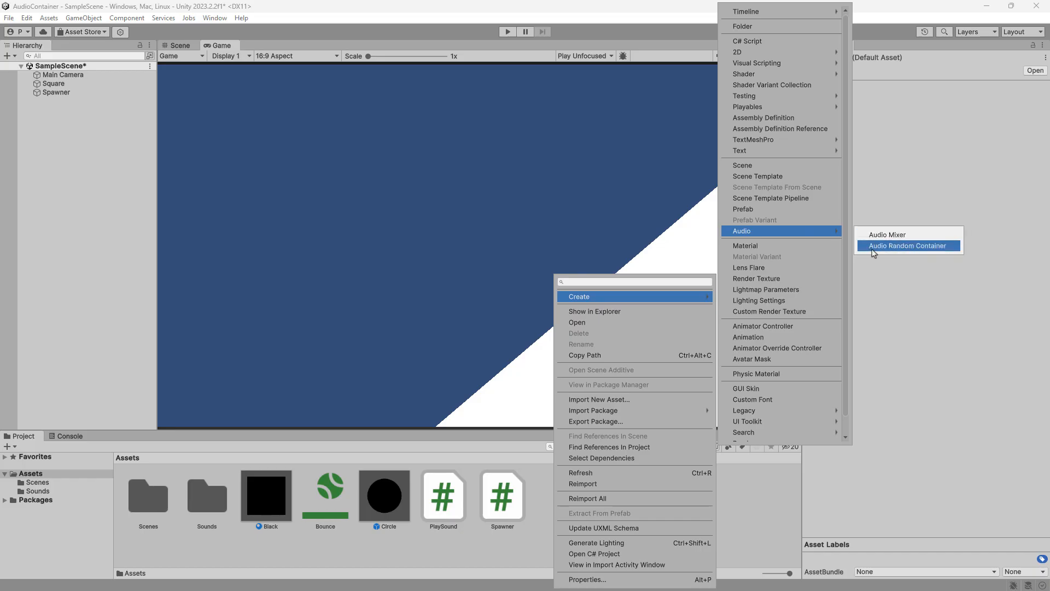
click(903, 246)
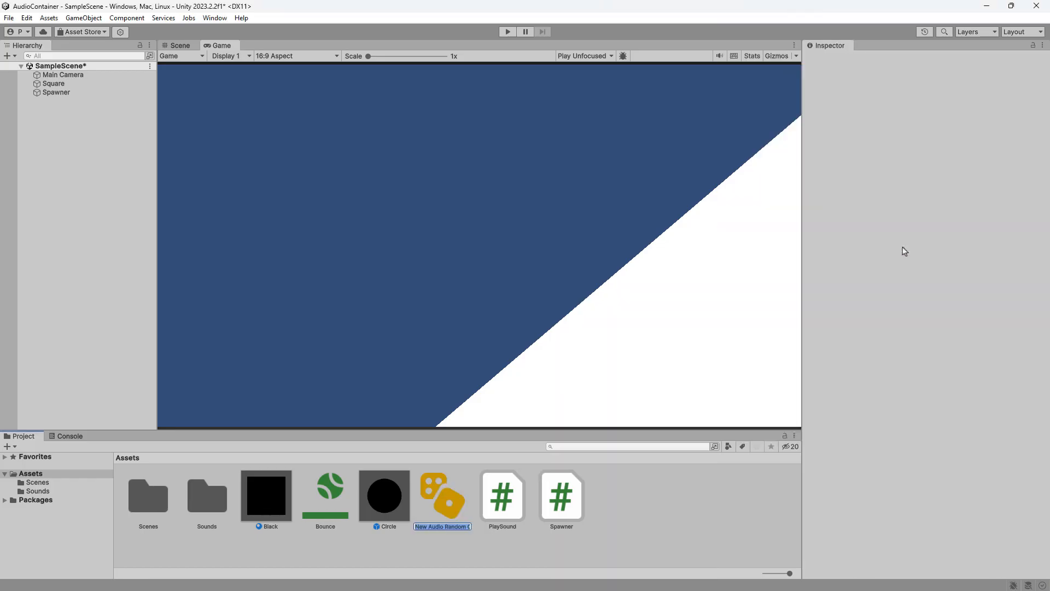
click(427, 526)
key(BackSpace)
key(BackSpace)
key(BackSpace)
key(BackSpace)
key(Return)
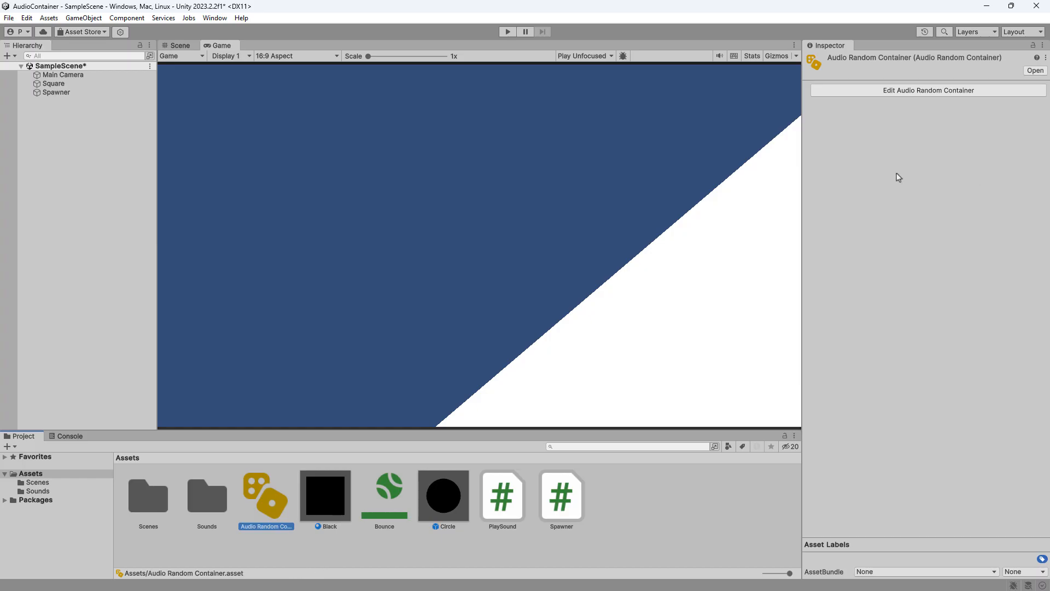
Step: Open the Audio Random Container for editing and add the four impactBell_heavy clips (000 to 003) to its Audio Clips list
click(905, 96)
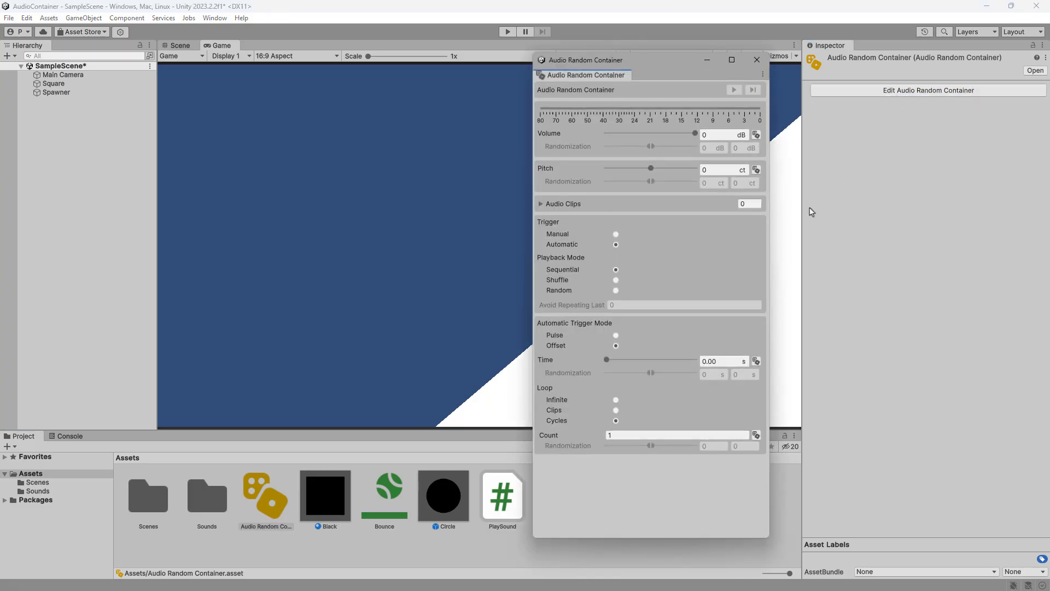
click(756, 60)
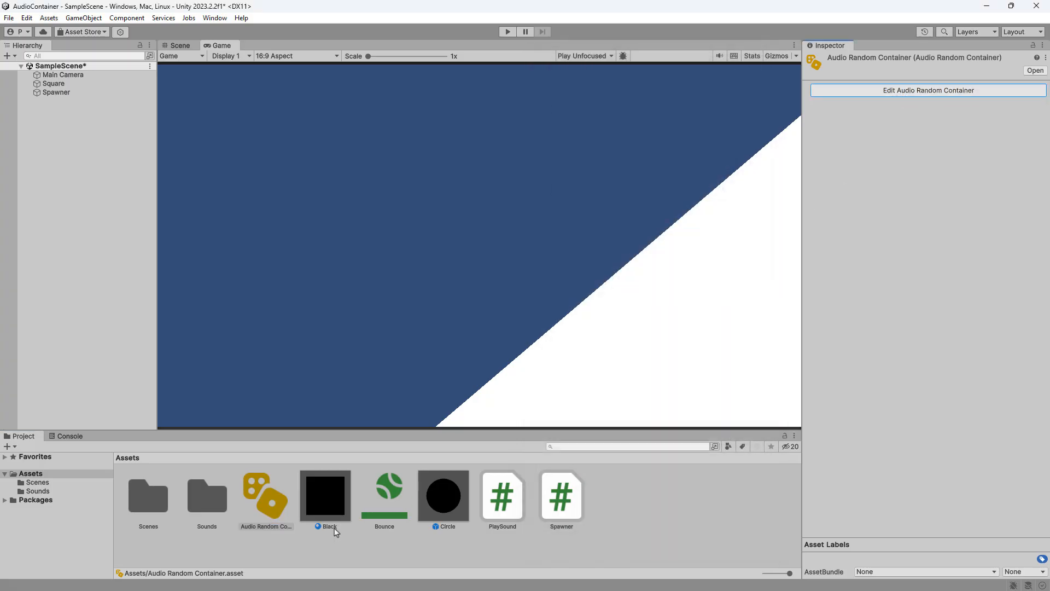
double_click(273, 501)
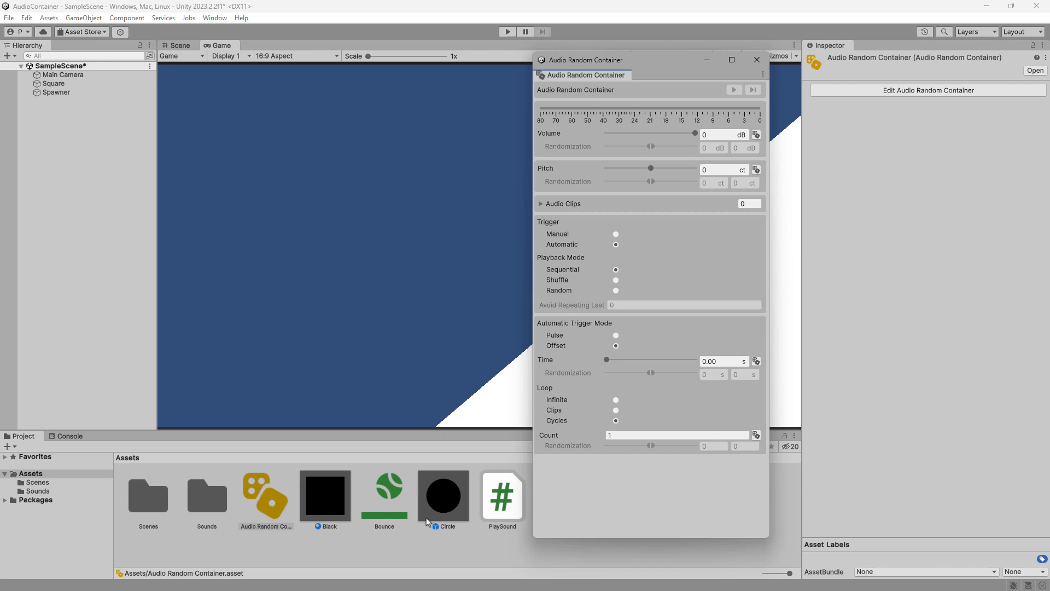
click(541, 205)
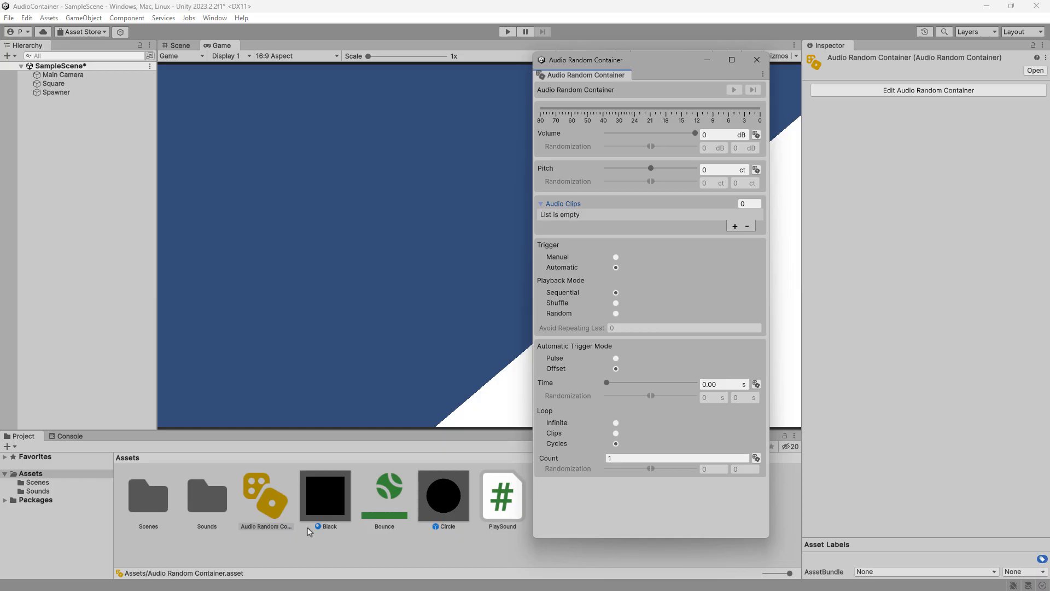
double_click(207, 511)
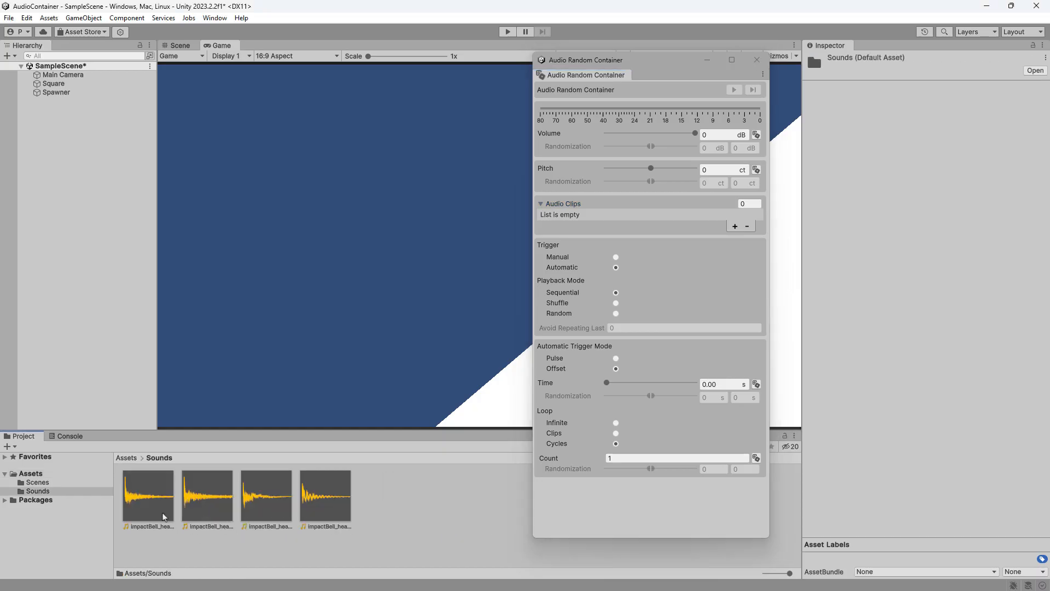
click(164, 516)
key(ctrl+a)
drag(148, 499, 573, 208)
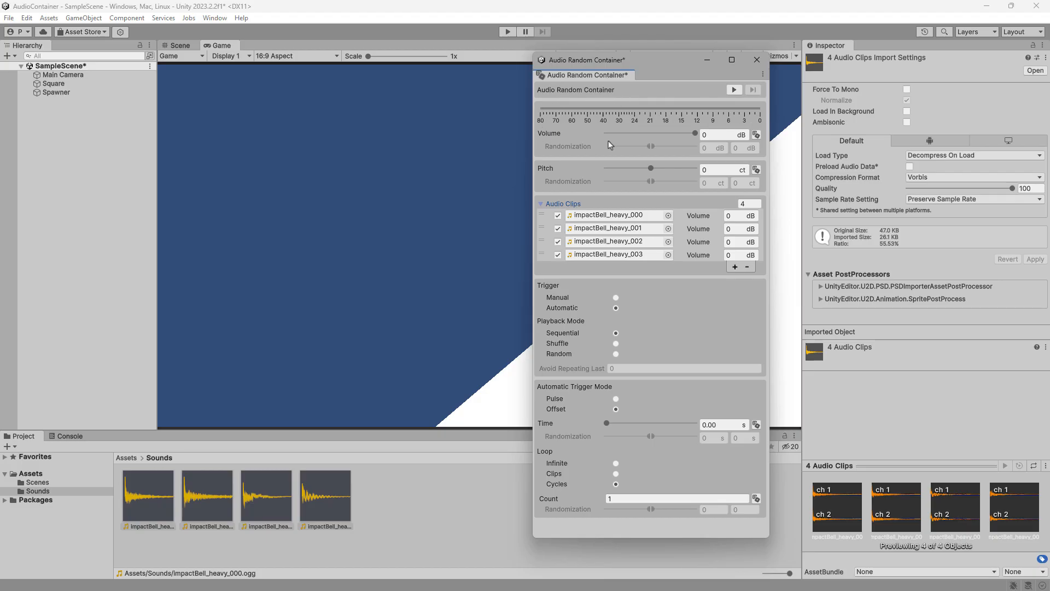
Step: Preview the container with the Automatic trigger, trying the Sequential, Shuffle and Random playback modes
click(733, 90)
click(733, 90)
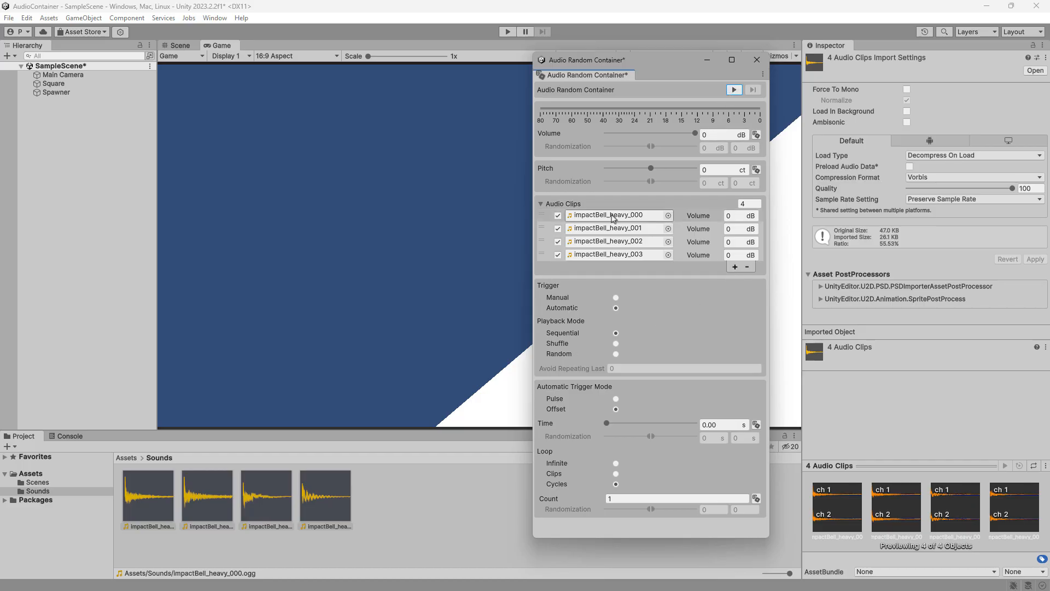
click(616, 344)
click(732, 90)
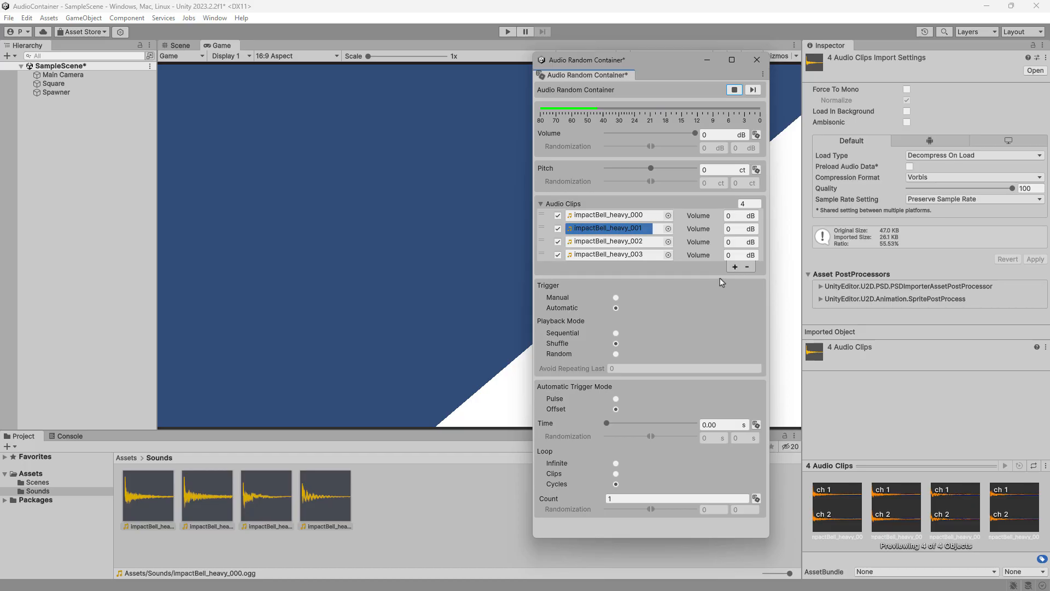
click(616, 353)
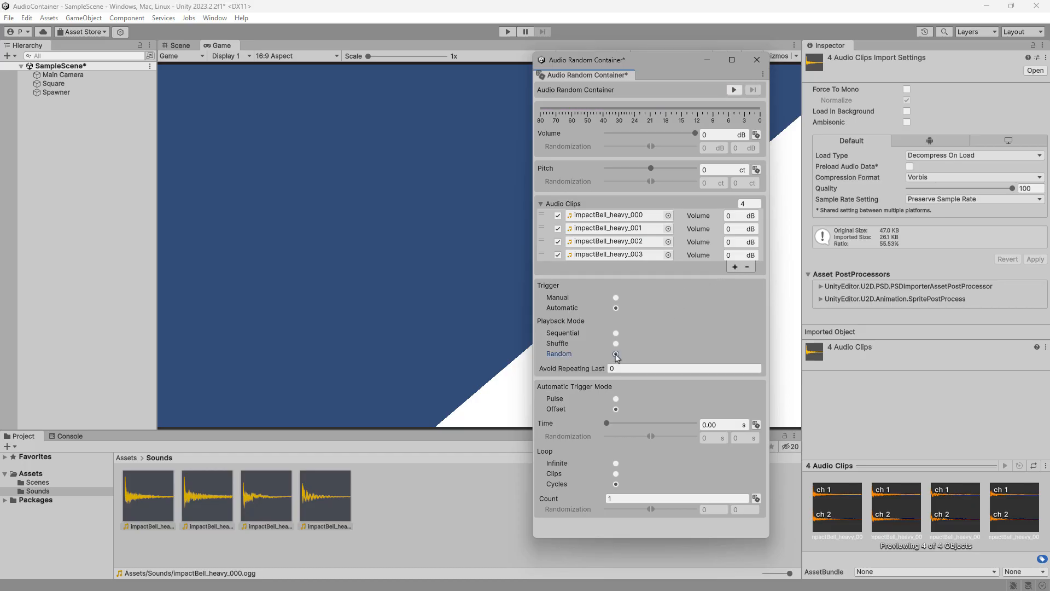
click(733, 89)
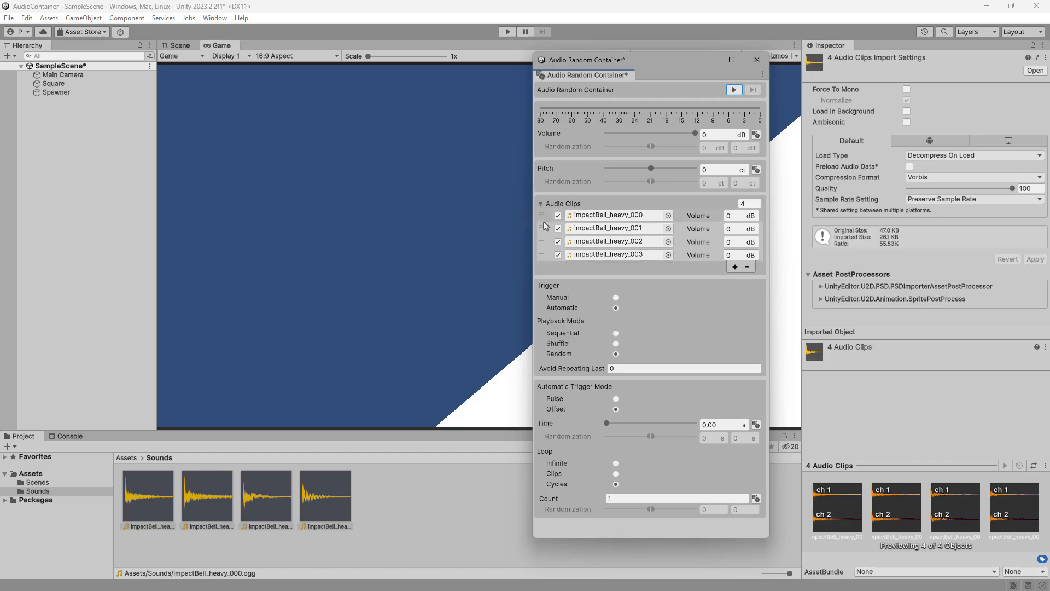
click(615, 344)
click(615, 353)
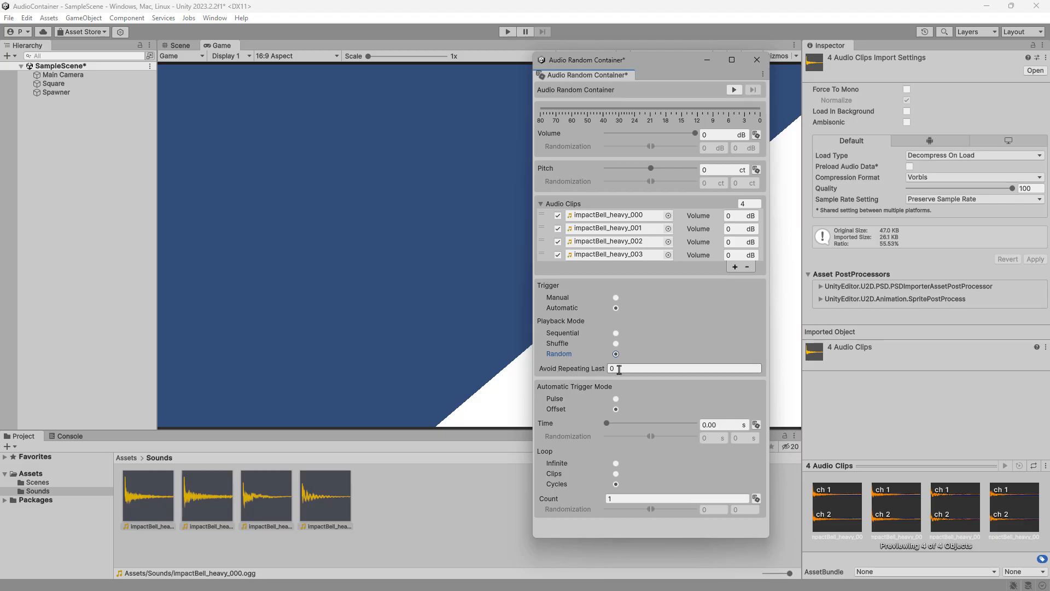
mouse_move(621, 368)
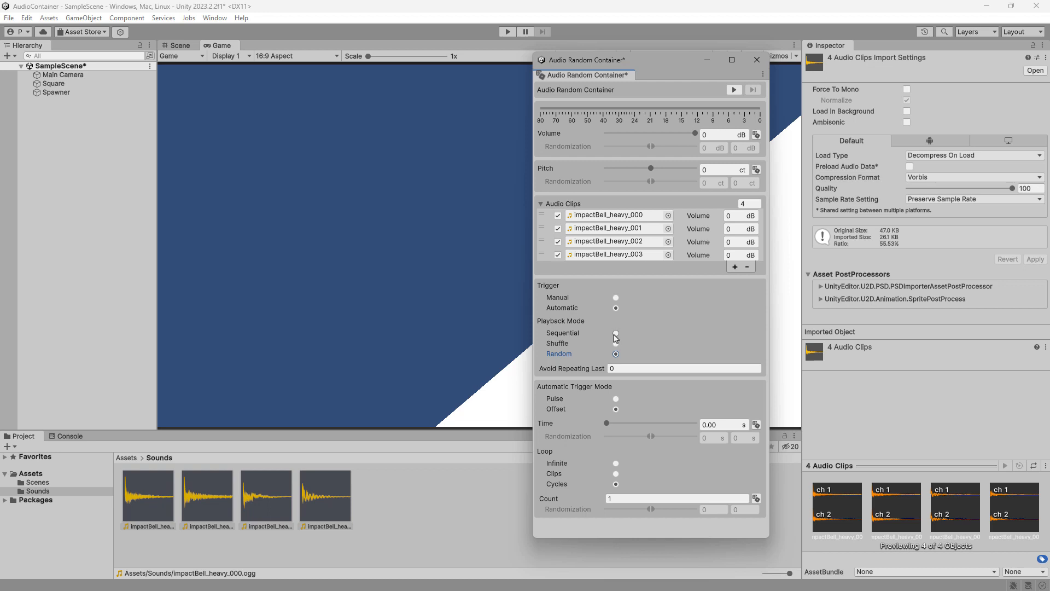
Step: Set the container's trigger to Manual and its playback mode to Sequential, and preview the clips
click(616, 297)
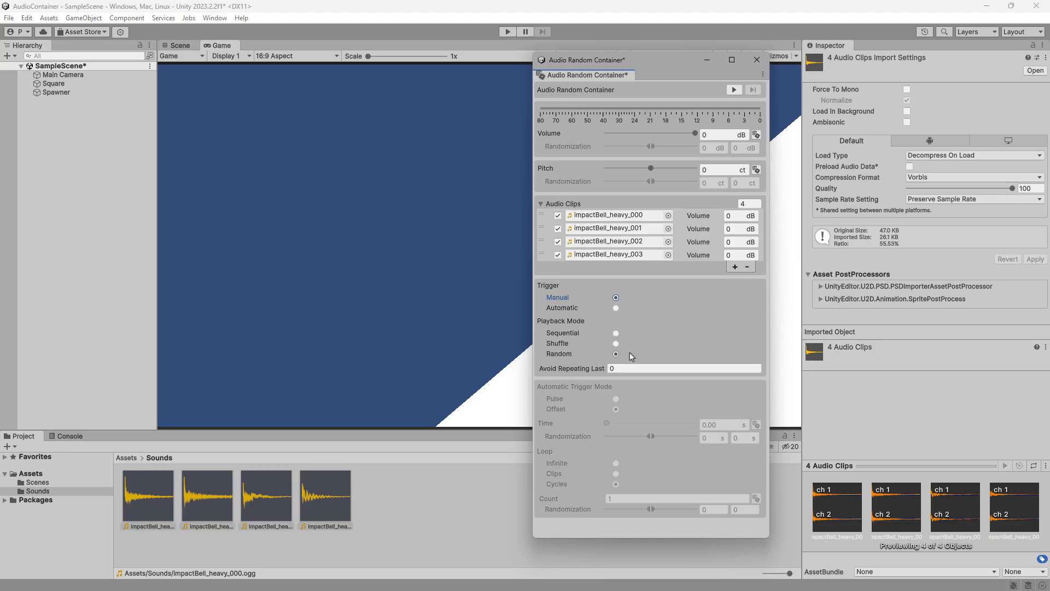
click(616, 333)
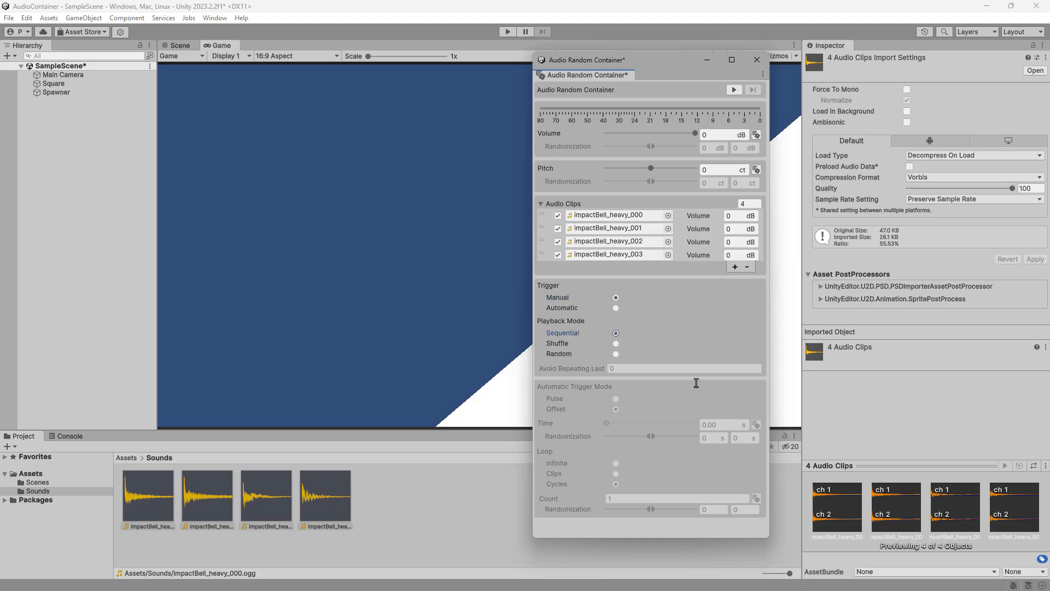
click(735, 90)
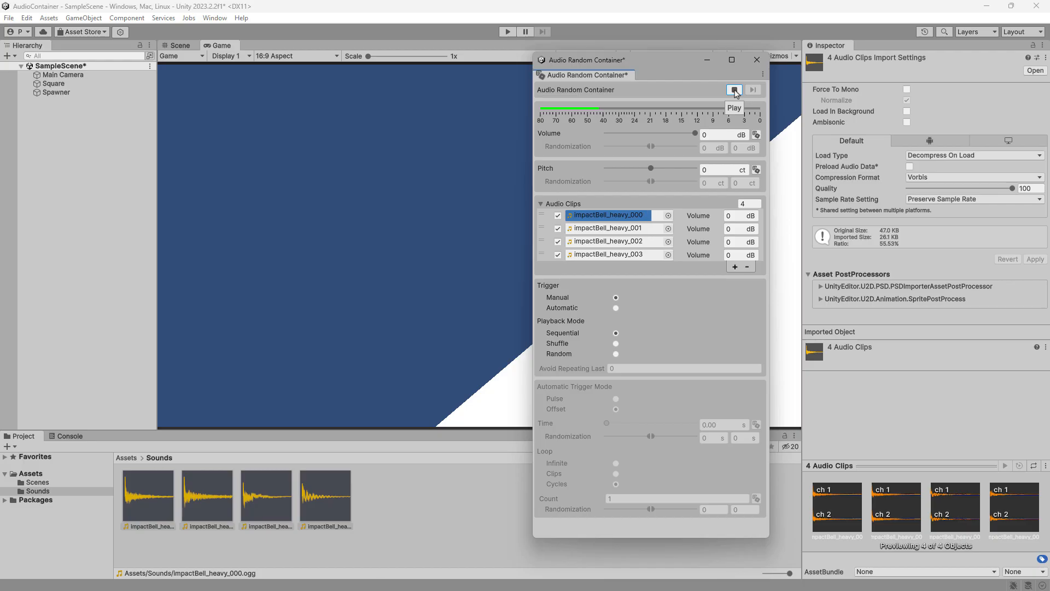
click(734, 91)
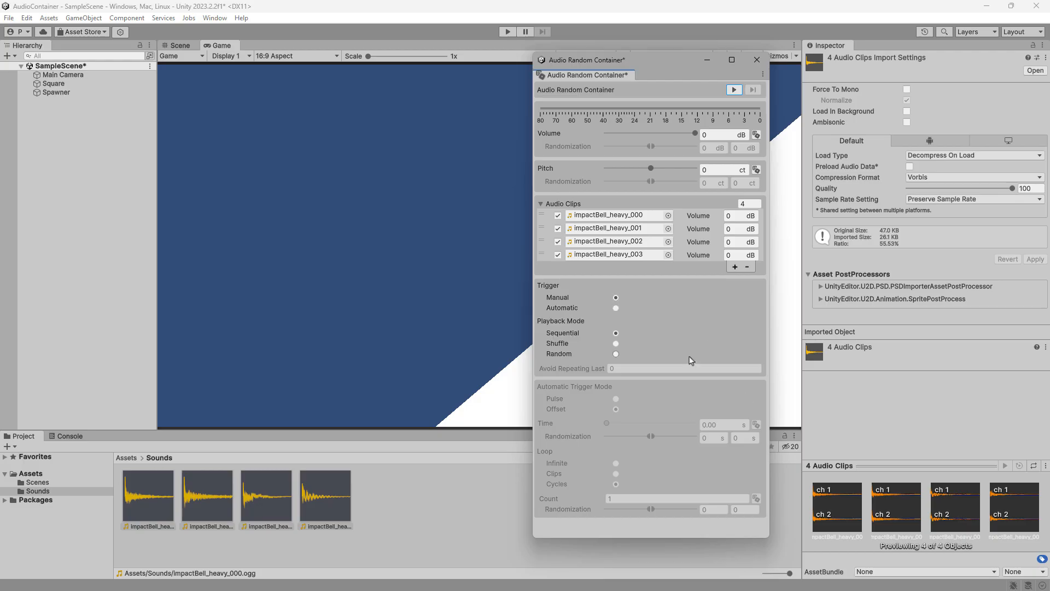
Step: Switch the container's playback mode to Shuffle and preview several manually triggered clips
click(615, 343)
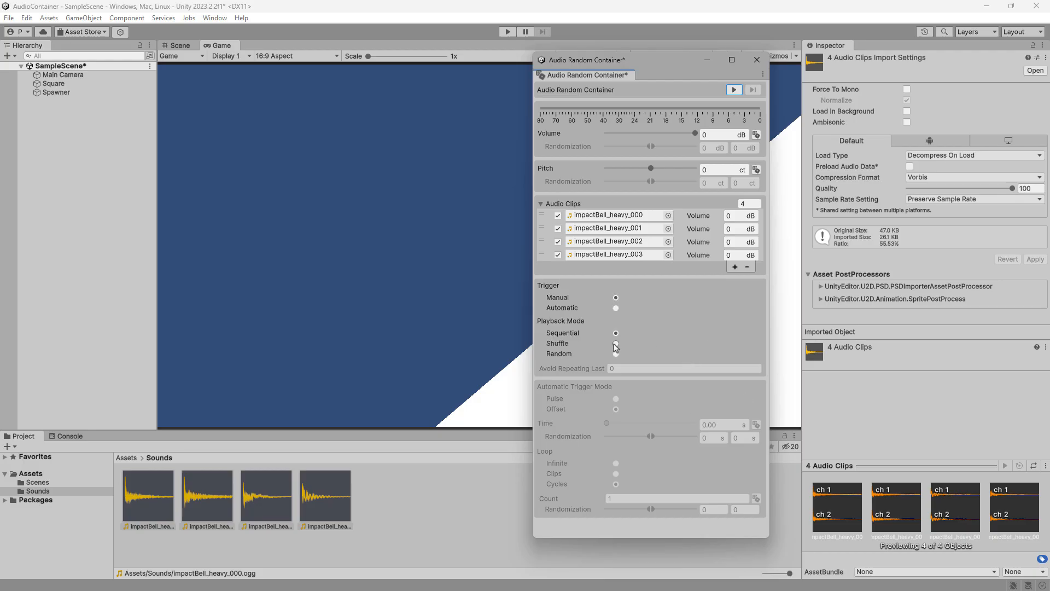
click(732, 90)
click(731, 92)
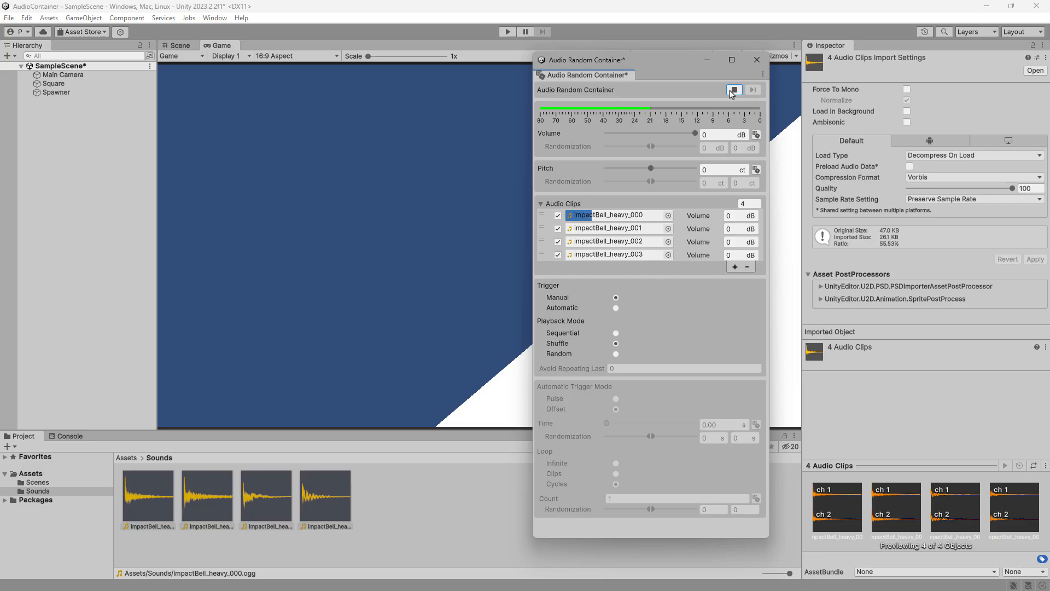
click(733, 91)
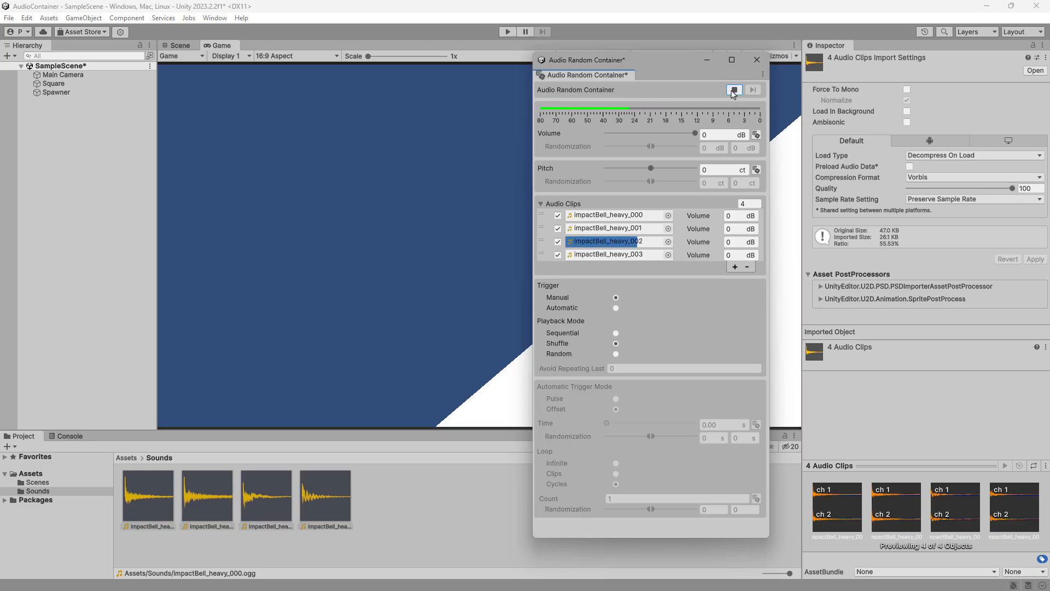
click(733, 90)
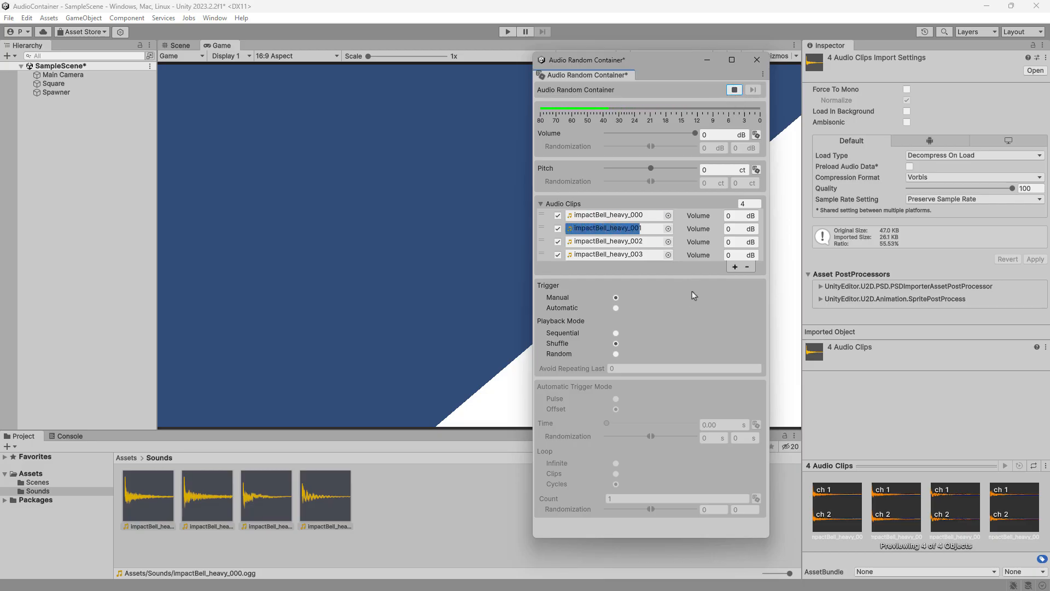
Step: Switch the container's playback mode to Random and preview several manually triggered clips
click(616, 354)
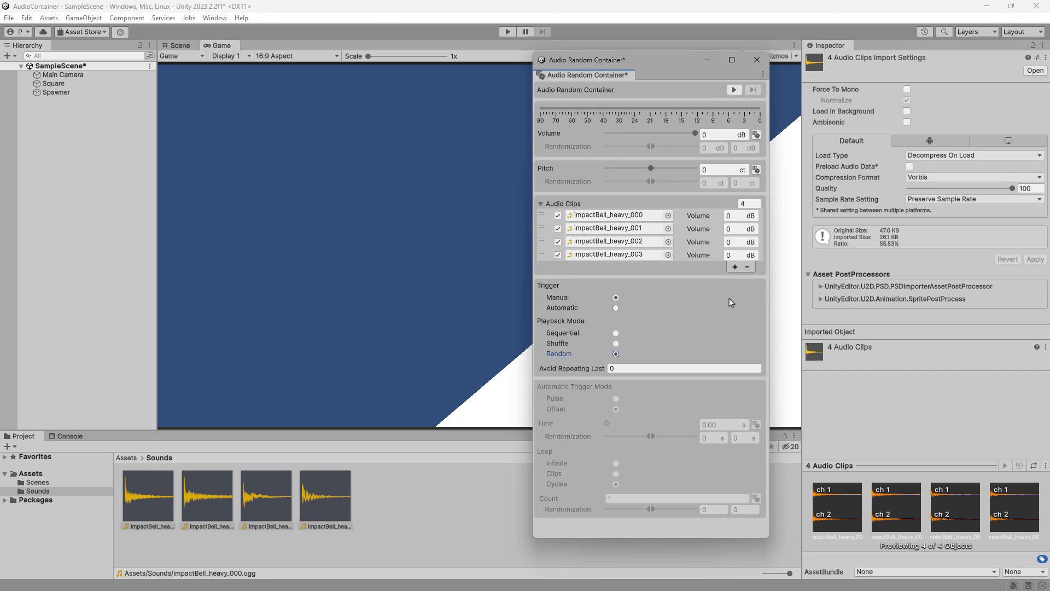
click(734, 91)
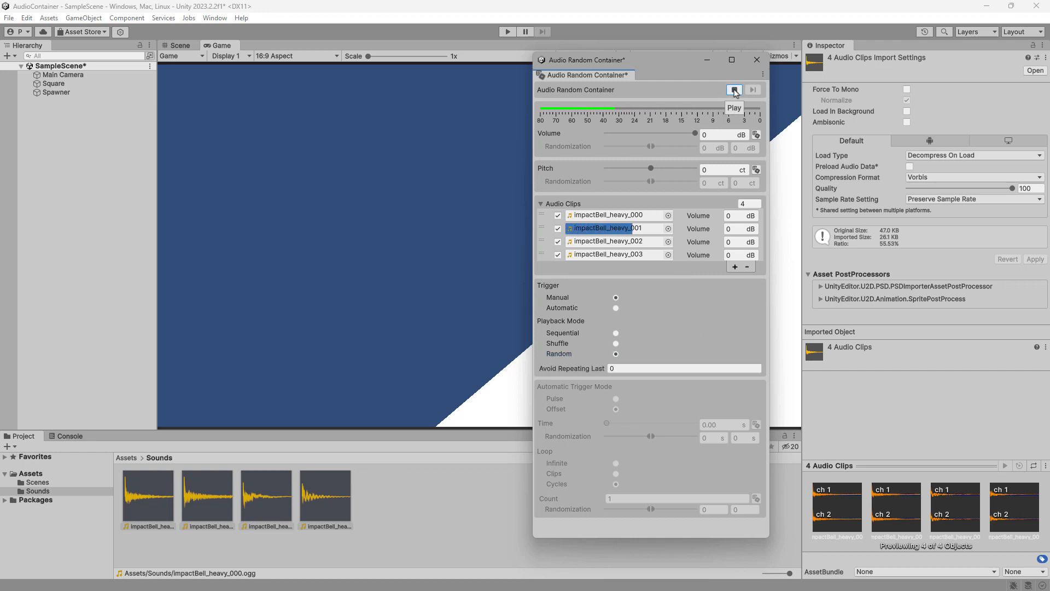
click(734, 90)
click(734, 90)
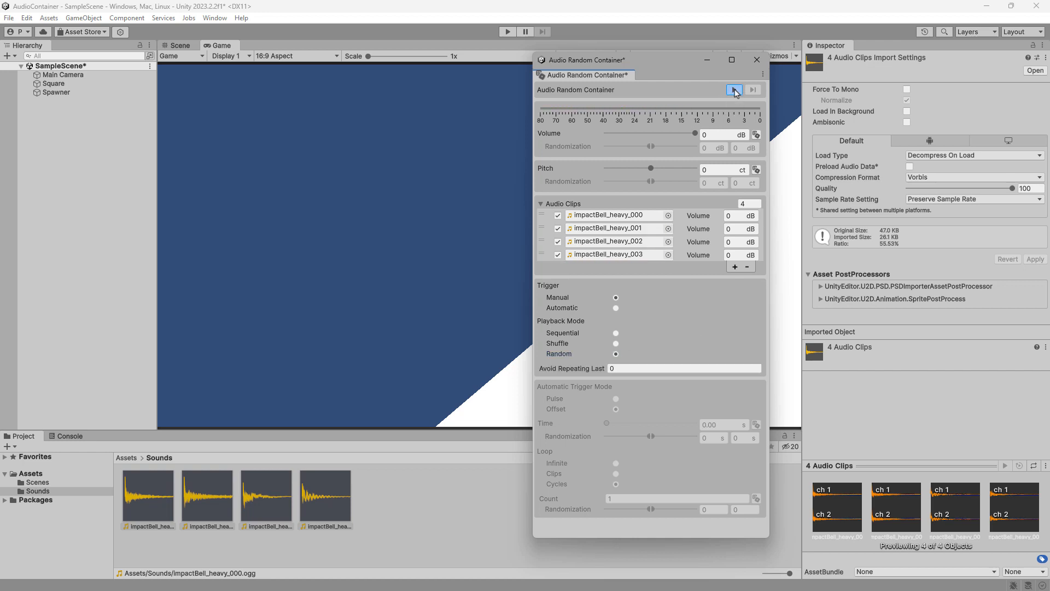
click(734, 90)
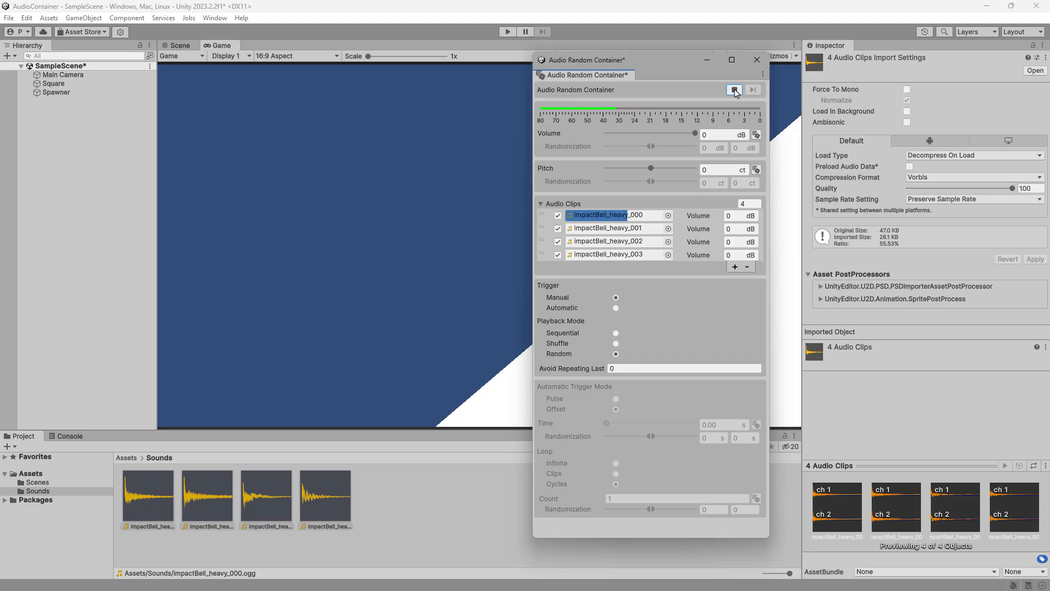
click(733, 91)
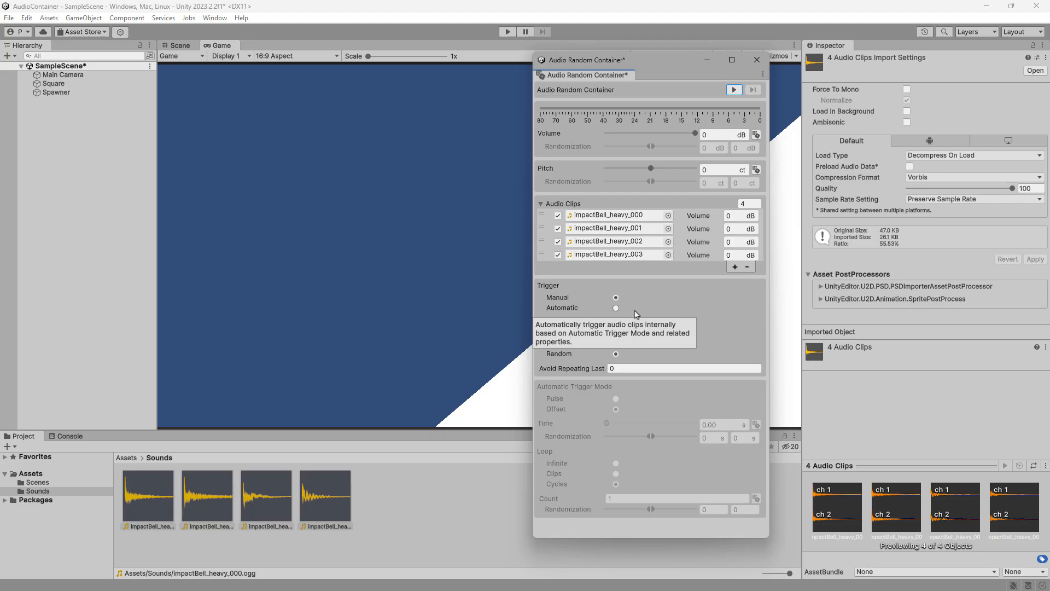
Step: Set the playback mode back to Sequential, preview it, close the container's editor and return to the Assets folder
click(616, 332)
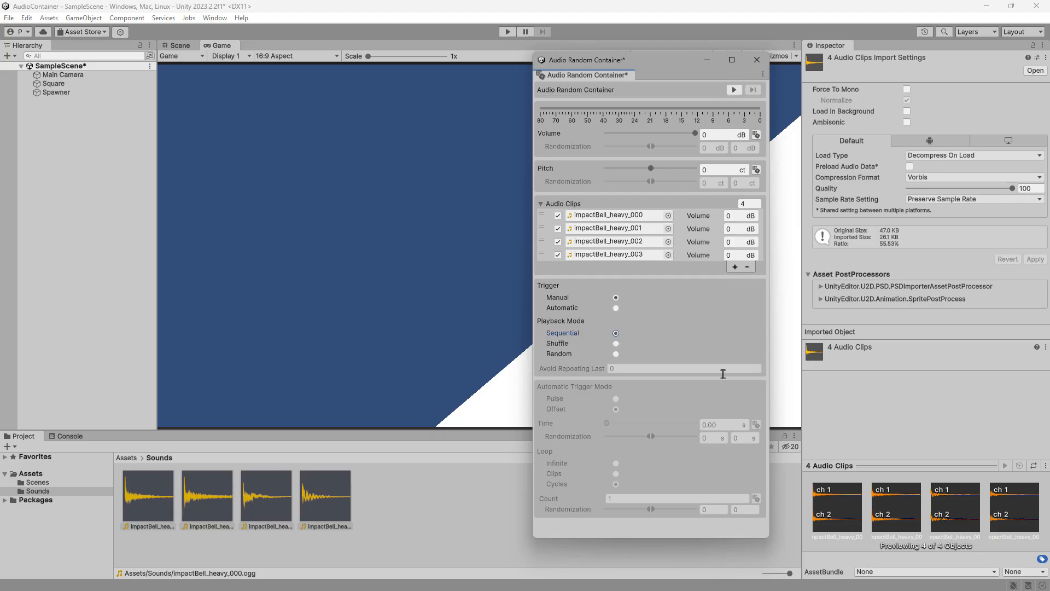
click(734, 91)
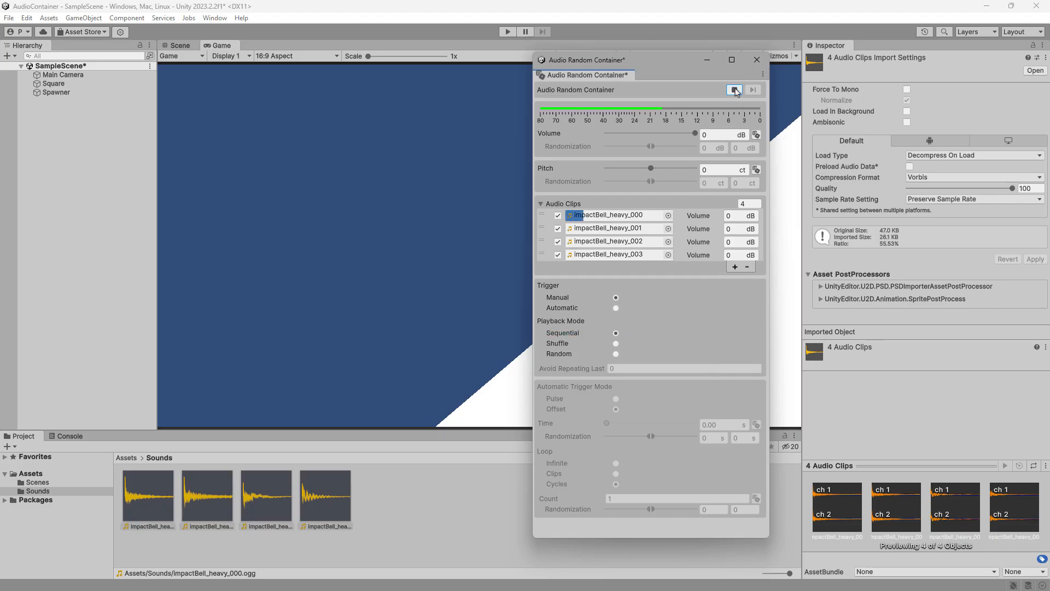
click(734, 90)
click(734, 91)
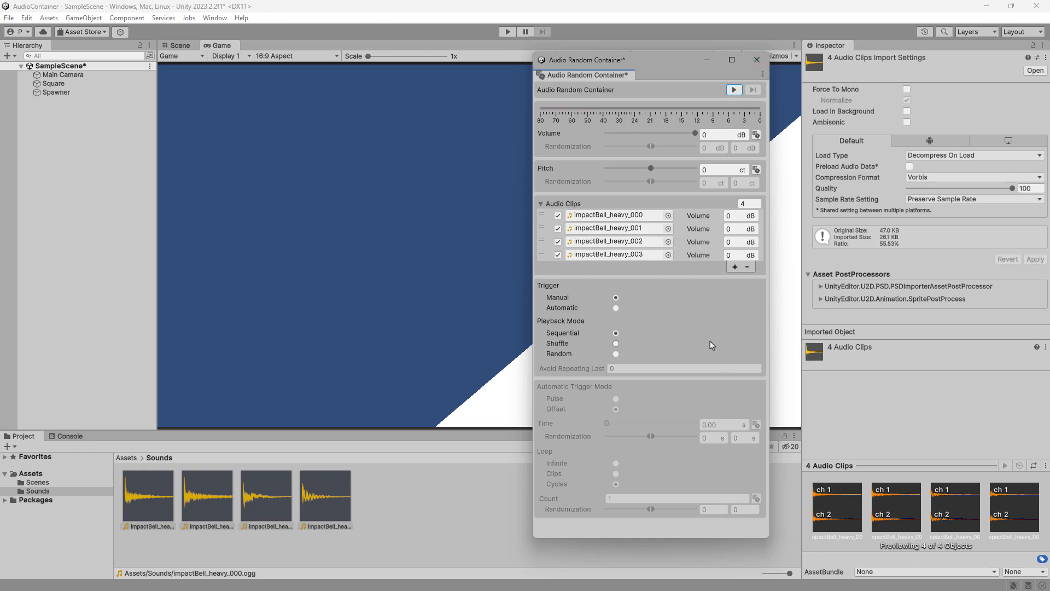
click(756, 60)
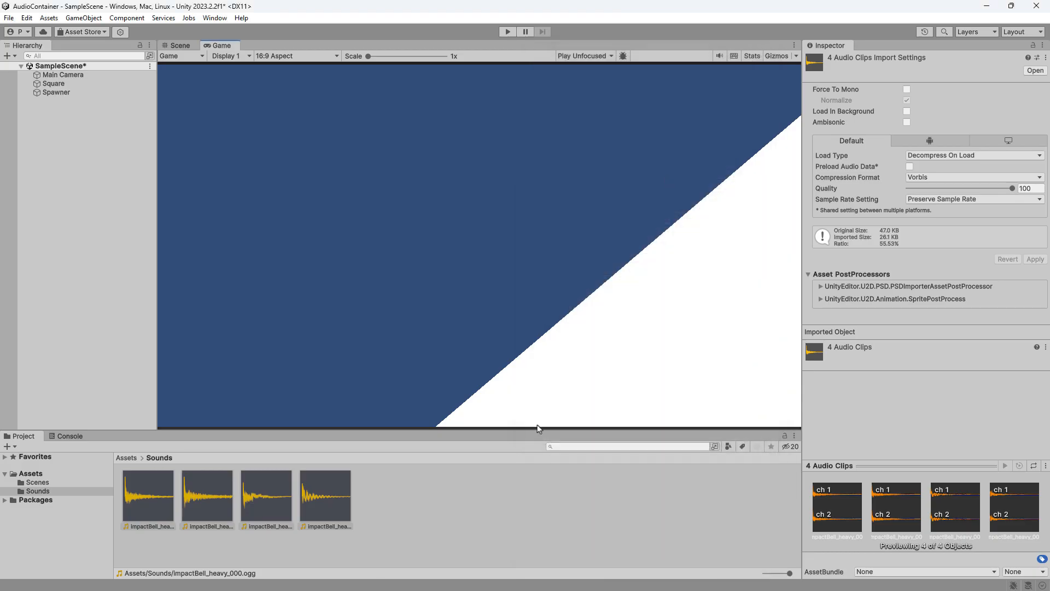
click(126, 458)
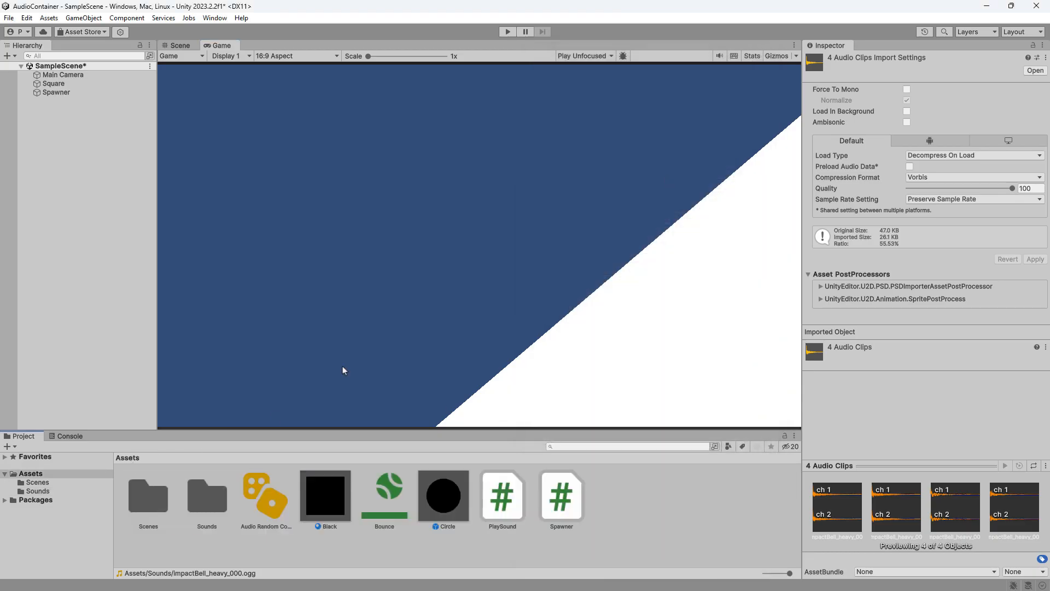
Step: Assign the Audio Random Container as the Square's Audio Source resource, replacing the single bell clip, and play-test the scene
click(59, 86)
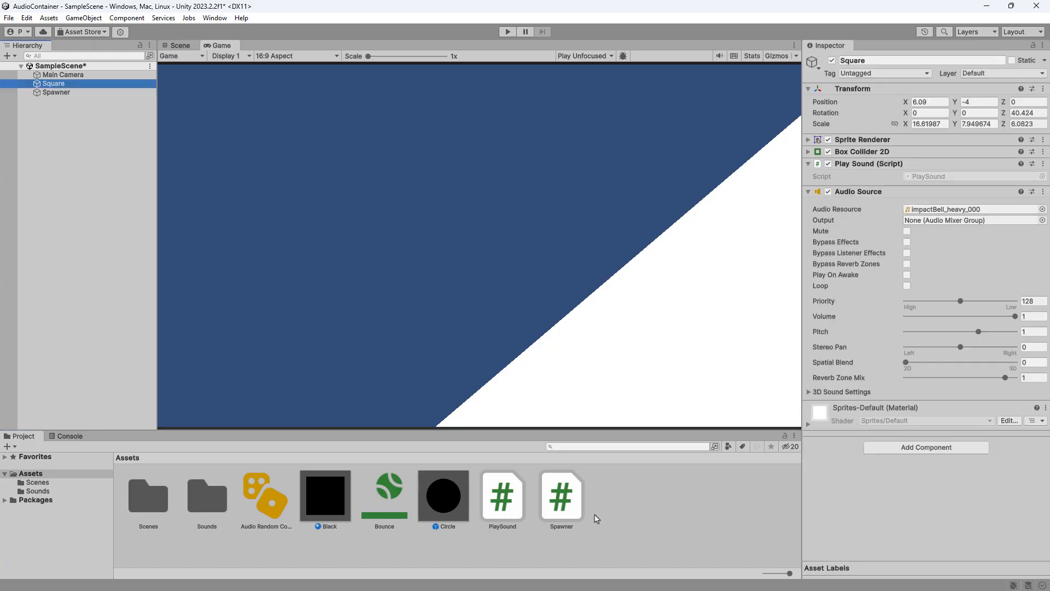
drag(267, 514, 914, 288)
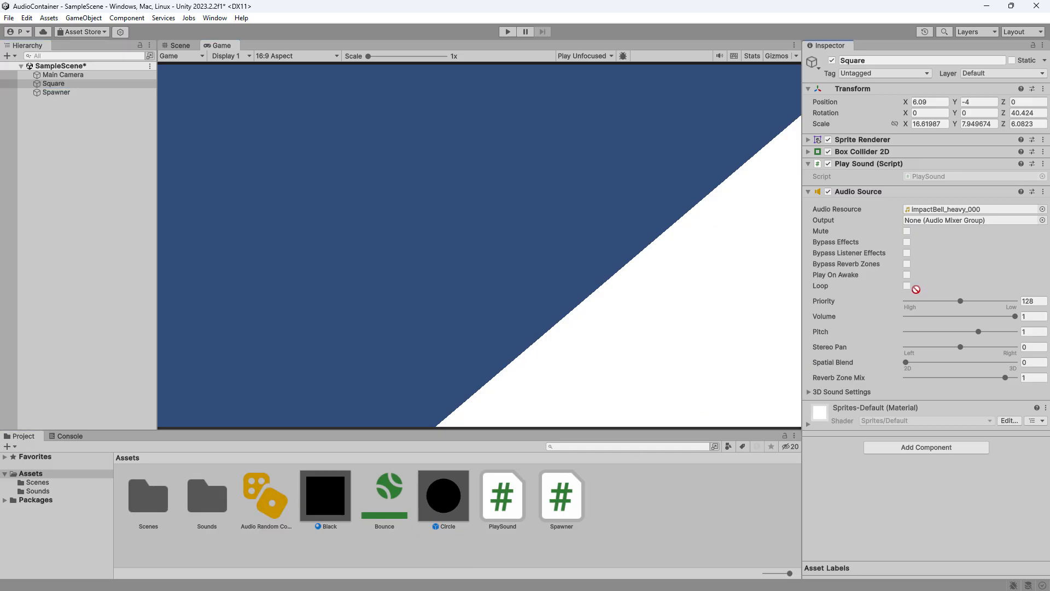
drag(949, 214, 955, 210)
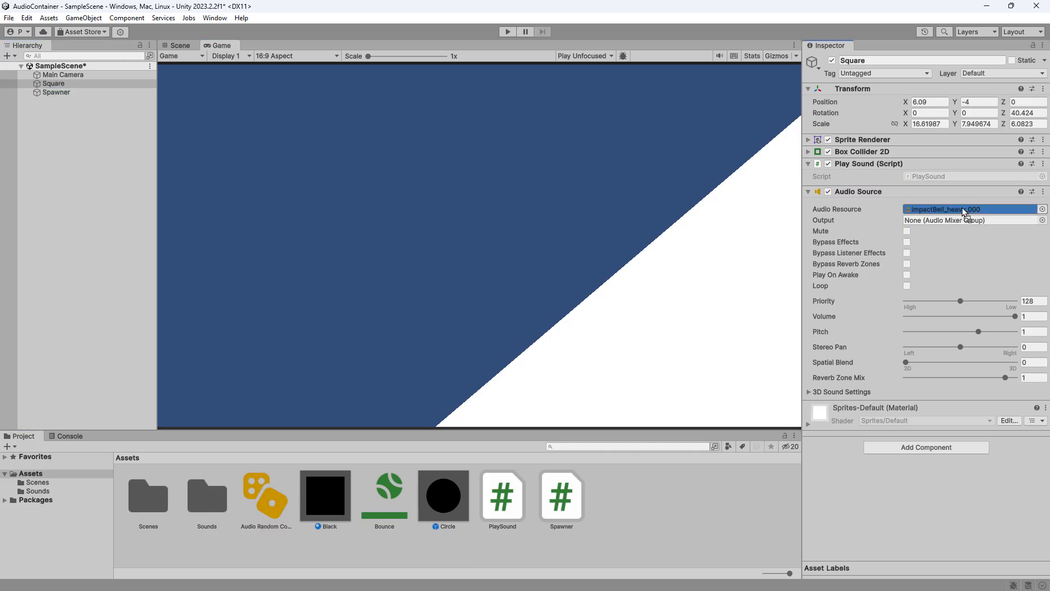
drag(974, 211, 975, 211)
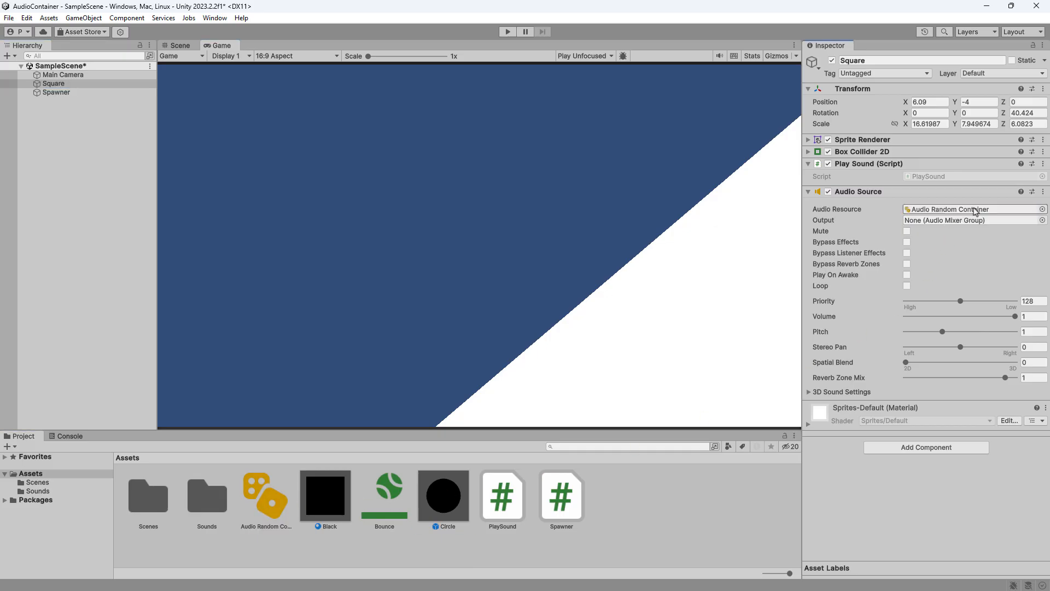
click(508, 31)
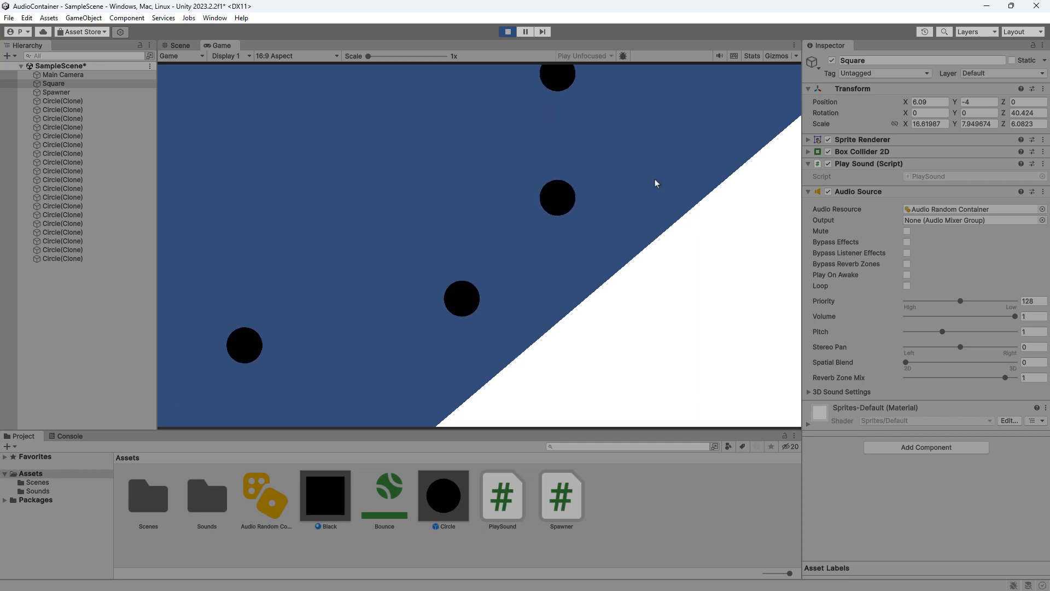
click(508, 31)
Step: Switch the container's playback mode to Shuffle, close its editor and play-test the circles' collision sounds
double_click(265, 495)
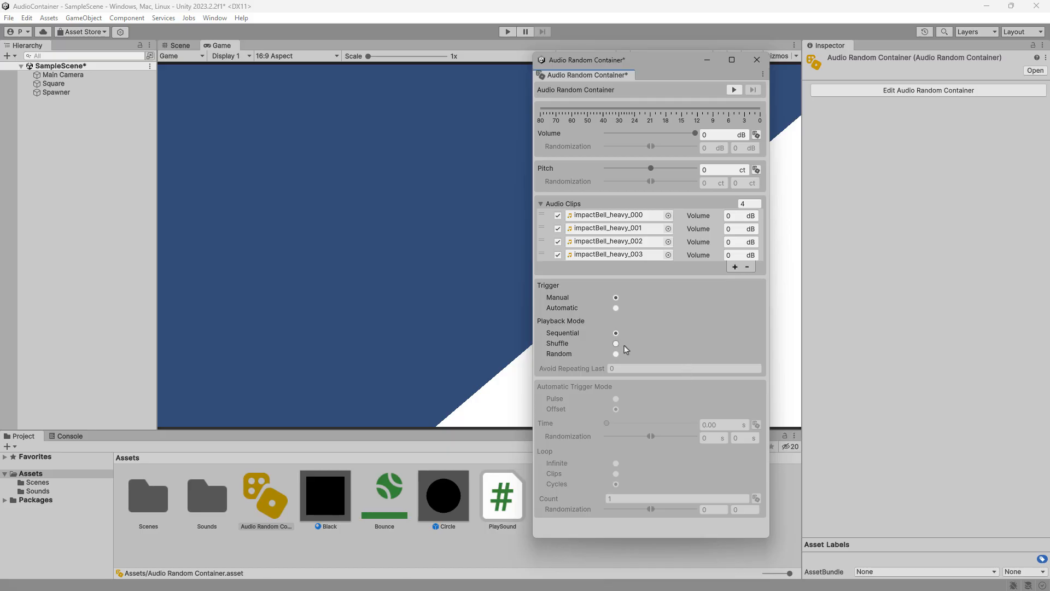
click(756, 60)
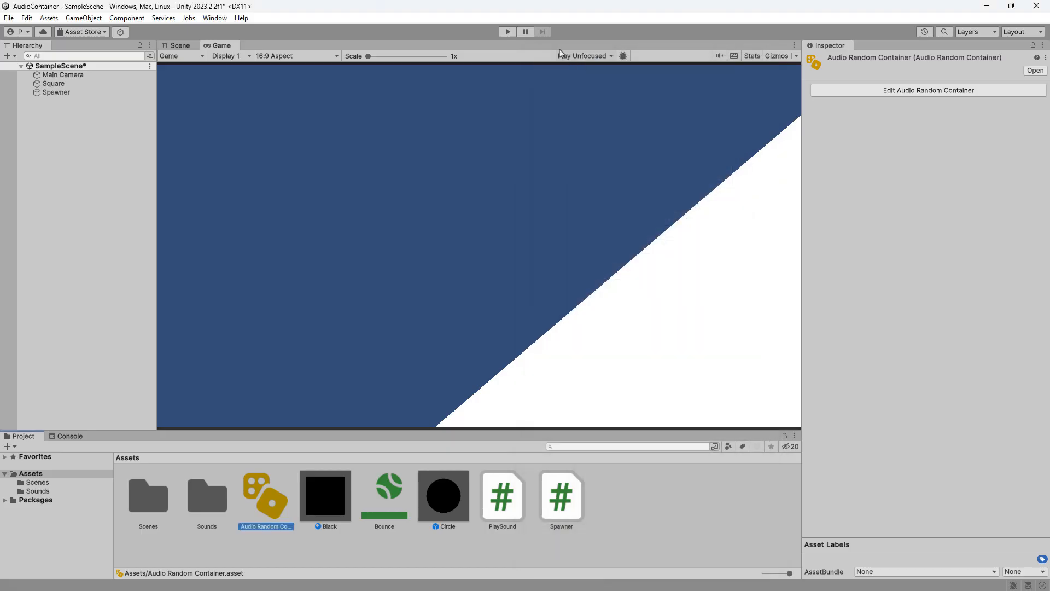
click(503, 33)
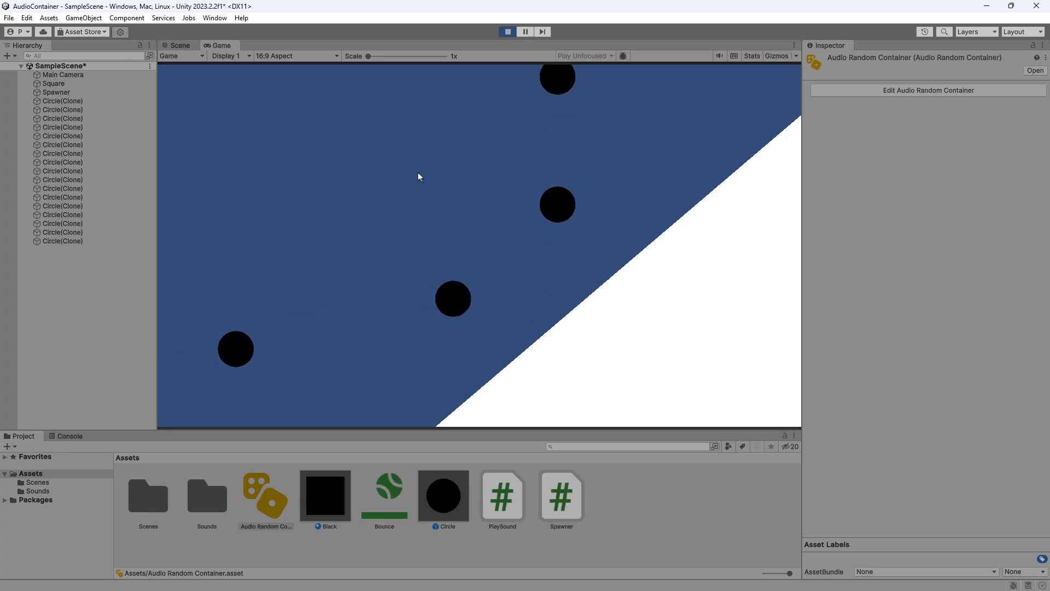
click(507, 31)
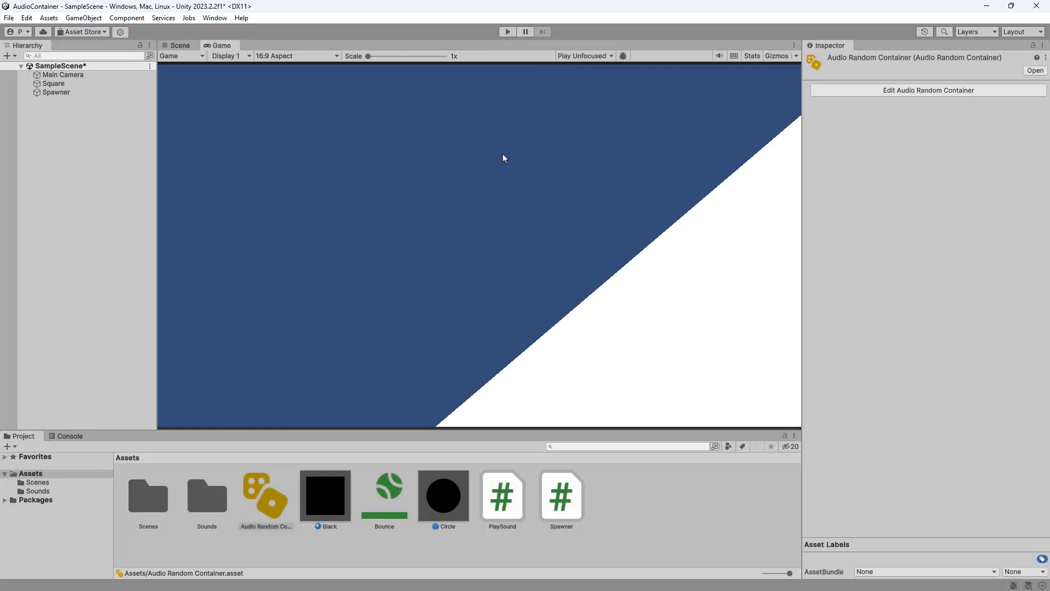
Step: Switch the container's playback mode to Random, close its editor and play-test the scene
double_click(277, 515)
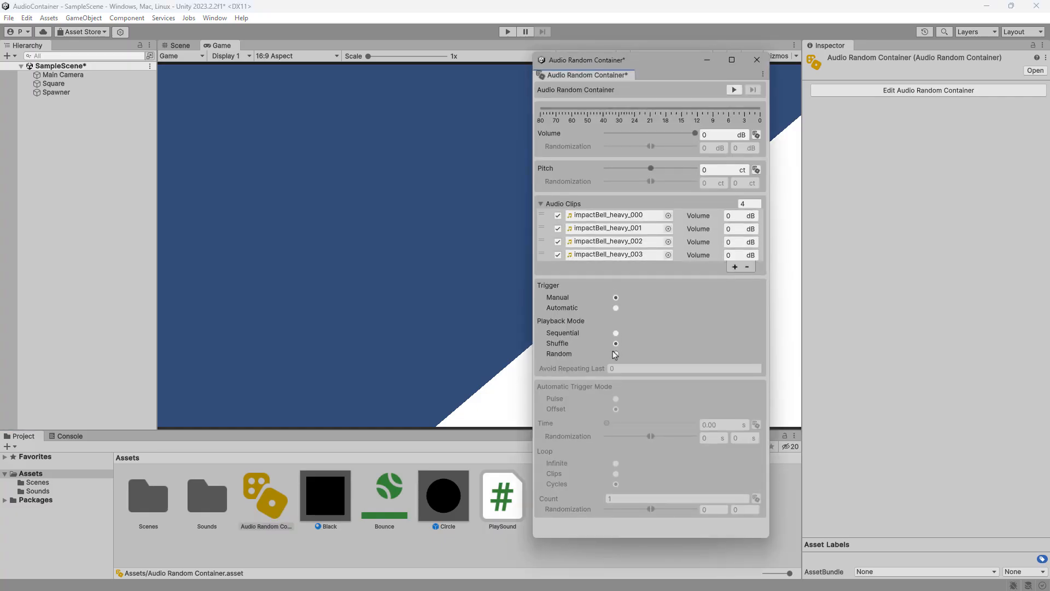
click(616, 353)
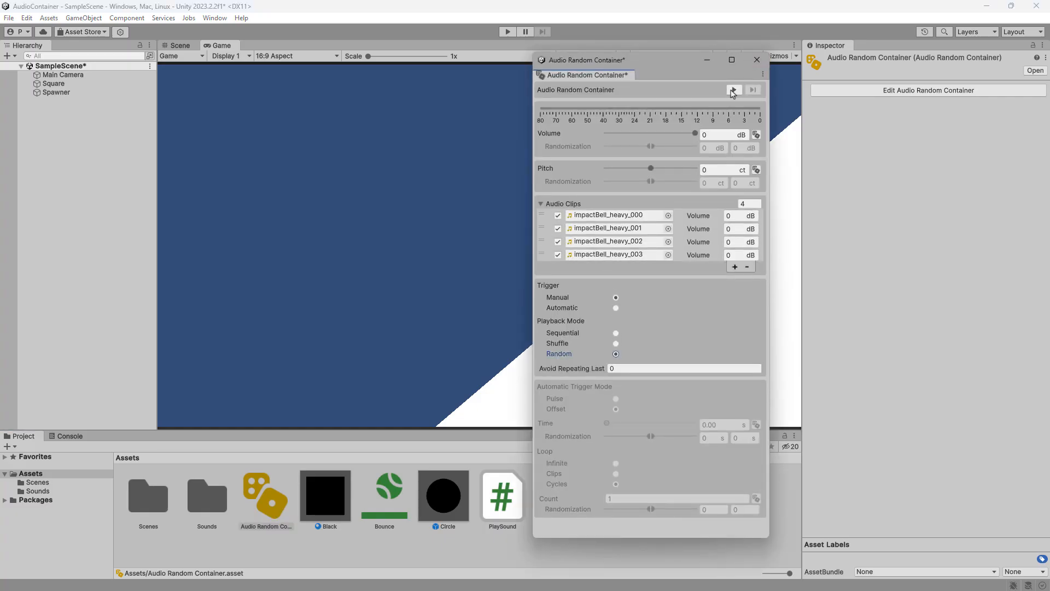
click(757, 60)
click(507, 32)
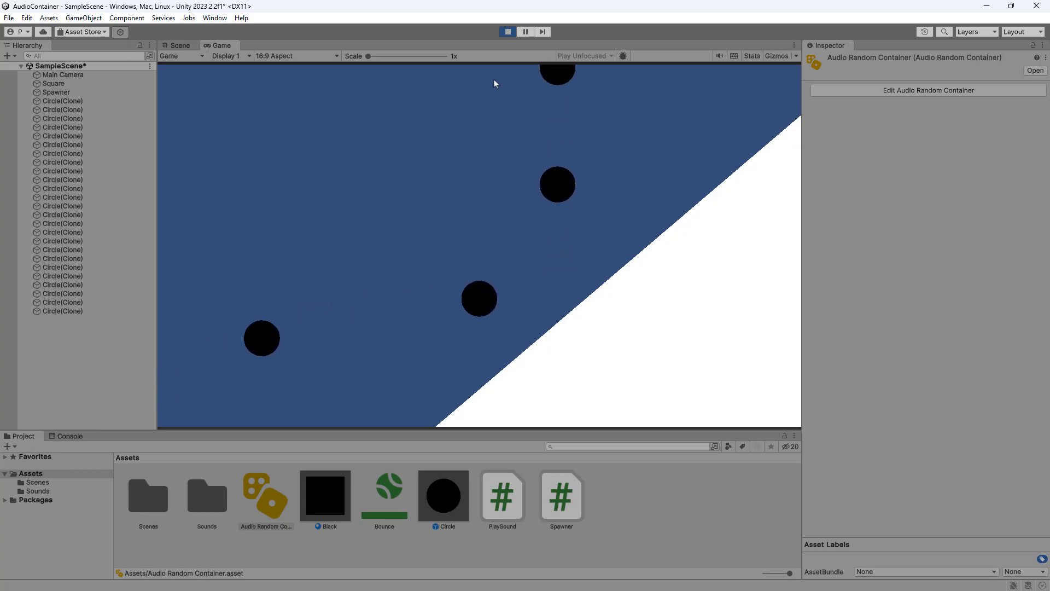
click(506, 32)
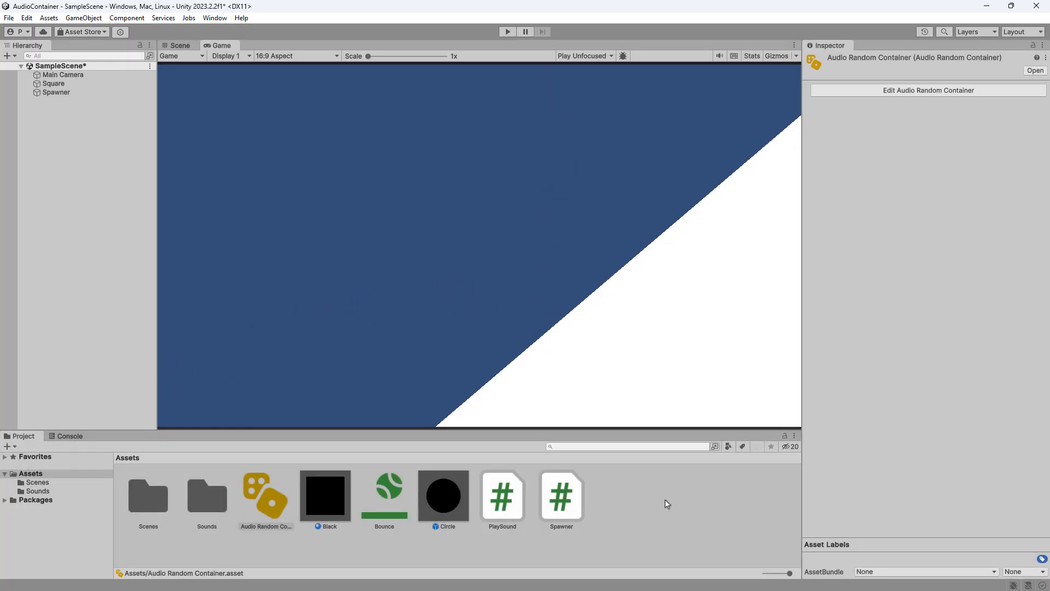
Step: Reopen the container, set its trigger to Automatic with Sequential playback, and preview the result
double_click(271, 522)
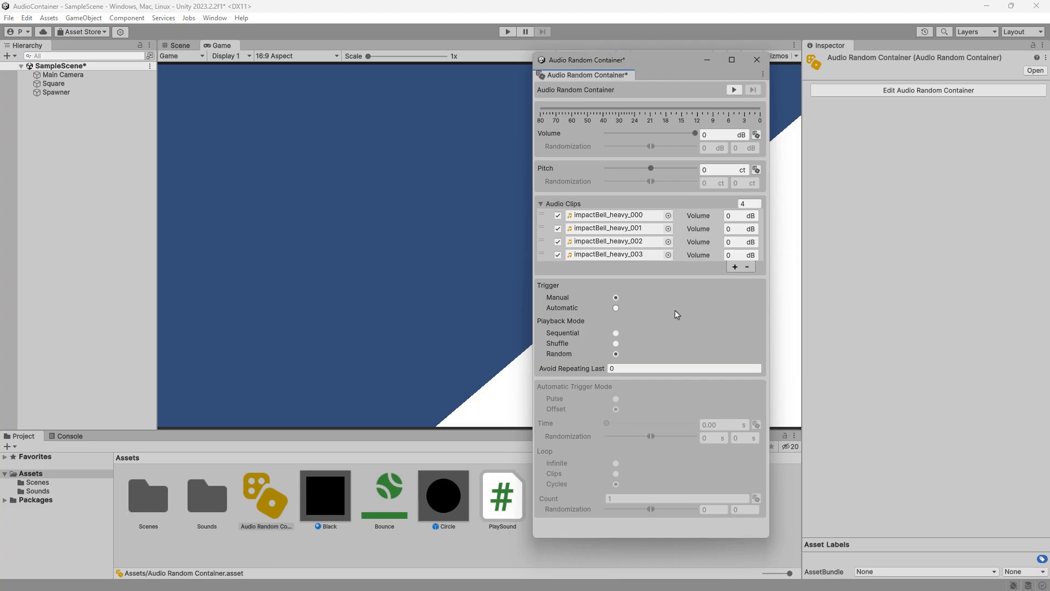
click(616, 308)
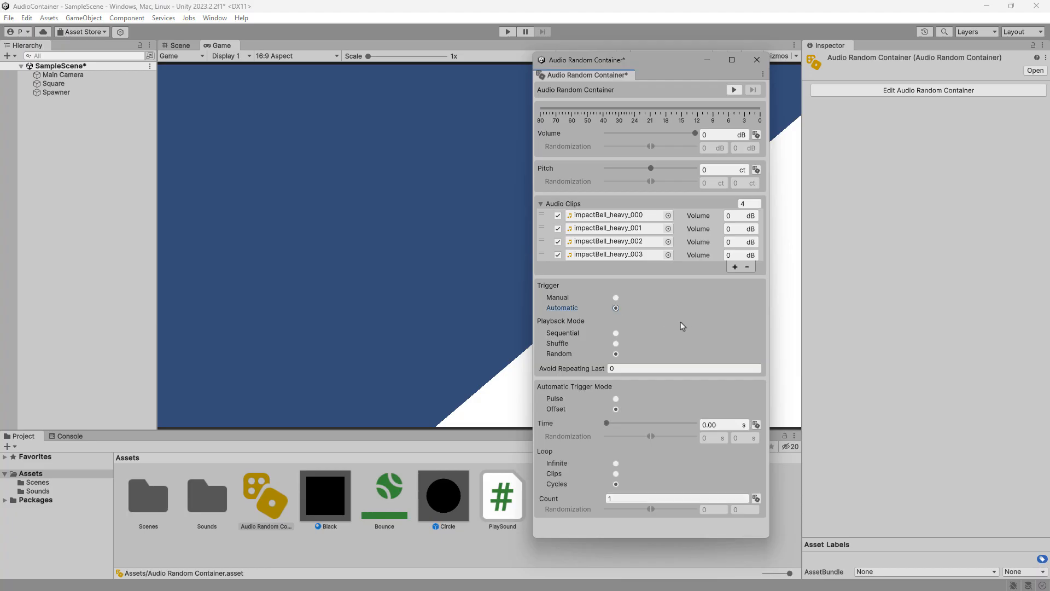
click(616, 333)
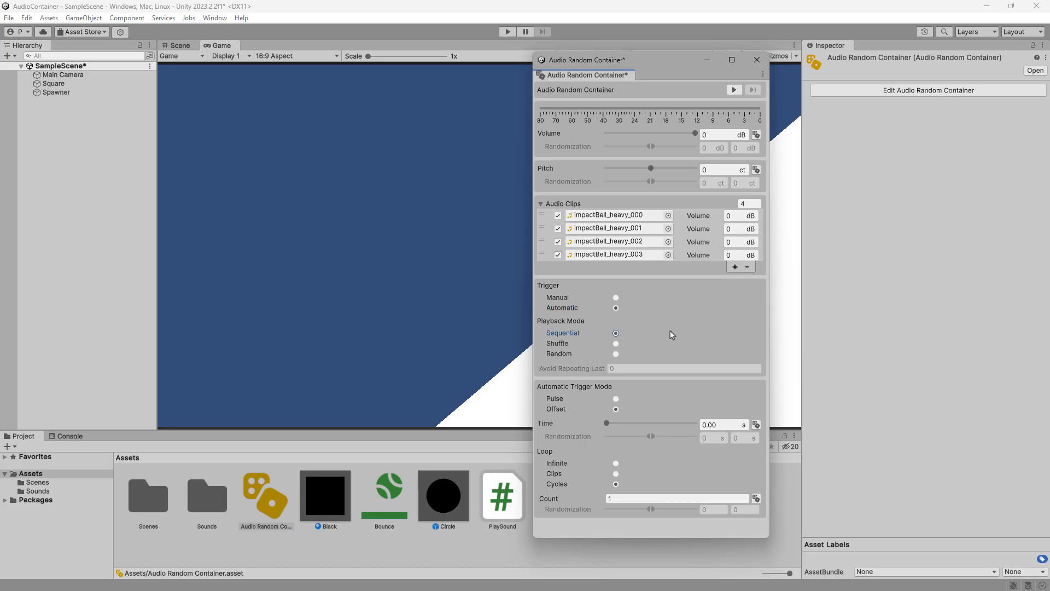
click(734, 90)
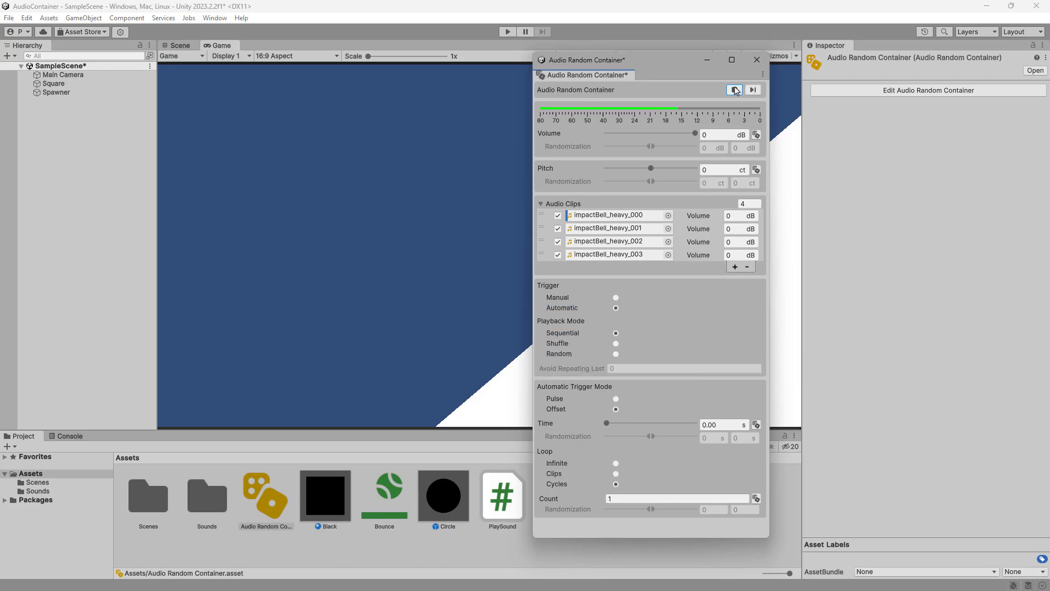
click(734, 89)
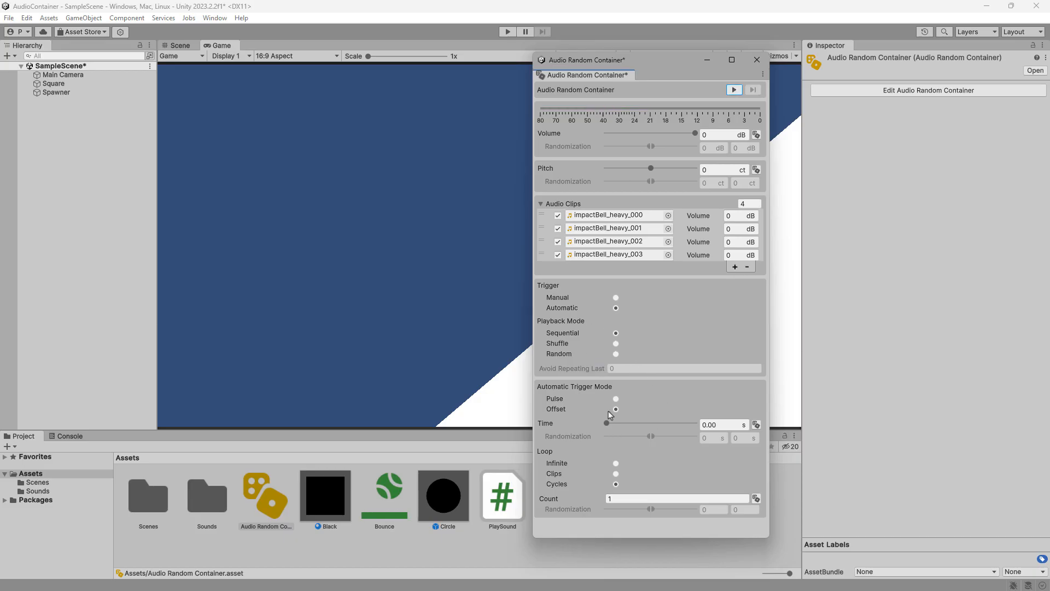
Step: Preview the Pulse automatic trigger mode, switch back to Offset and preview that as well
click(616, 399)
click(734, 90)
click(616, 410)
click(733, 90)
Step: Try an automatic trigger time of 3.70 s, preview it, and reset the time to 0
drag(607, 424, 611, 426)
click(734, 91)
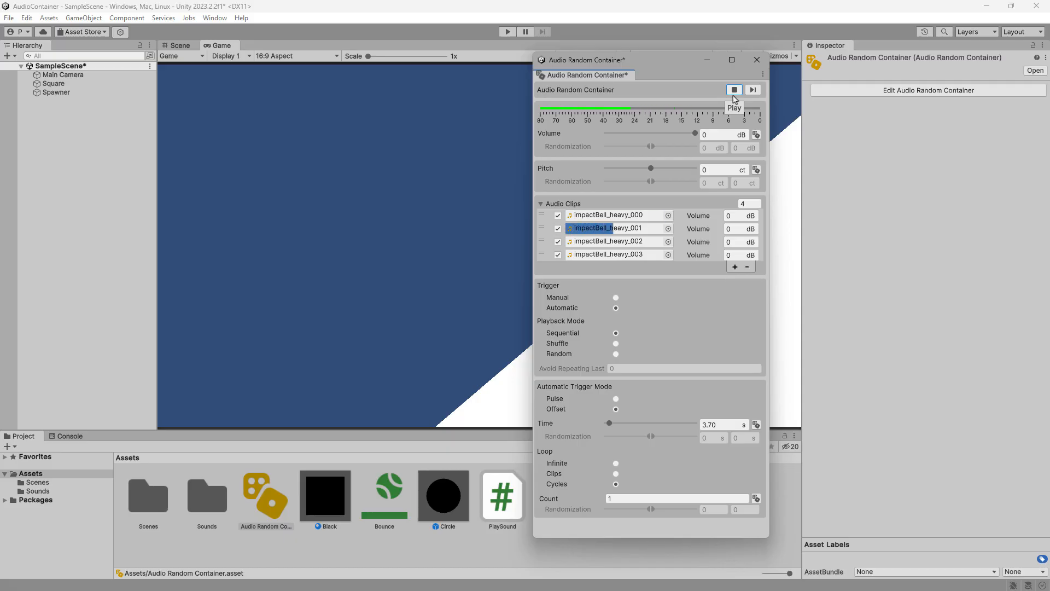
click(733, 90)
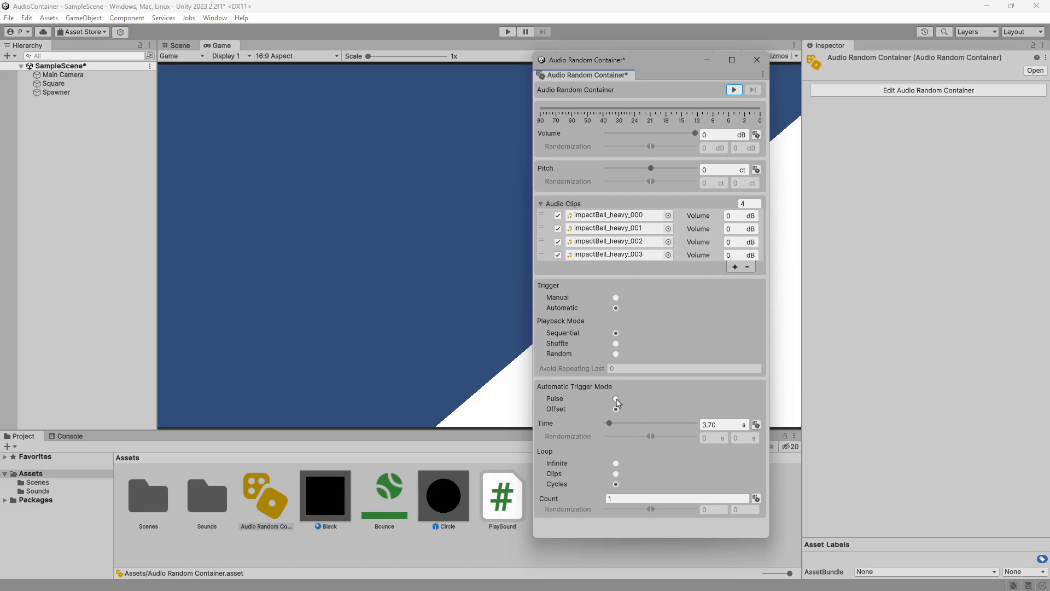
drag(610, 424, 595, 428)
Step: Set the automatic playback loop to Infinite, preview several sequential clips and stop the preview
click(616, 463)
click(731, 91)
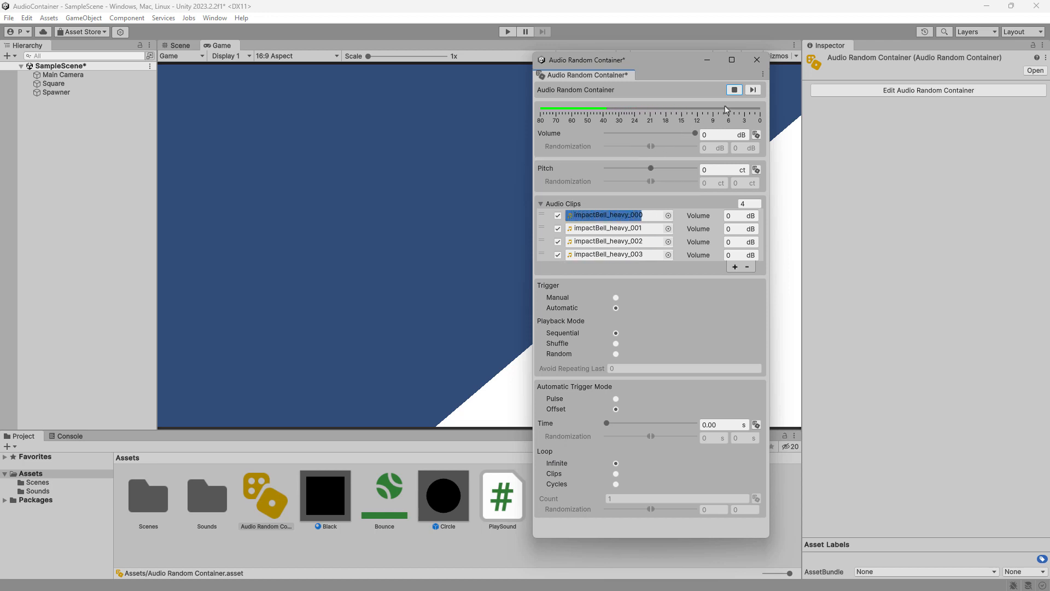
click(733, 90)
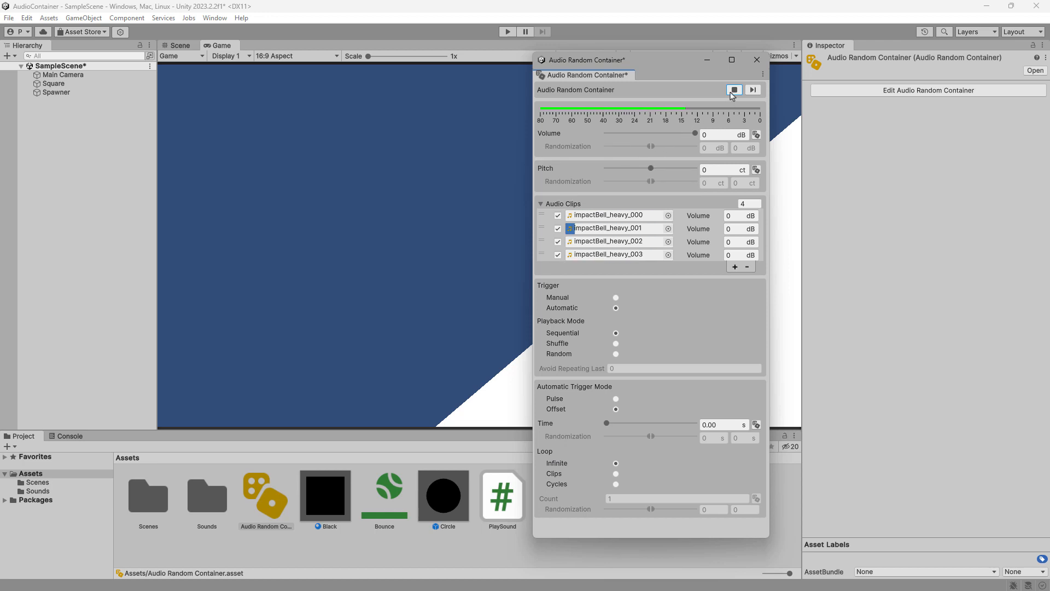
Step: Set the loop count to 2 and preview the playback in both the Clips and the Cycles loop modes
click(616, 474)
click(618, 500)
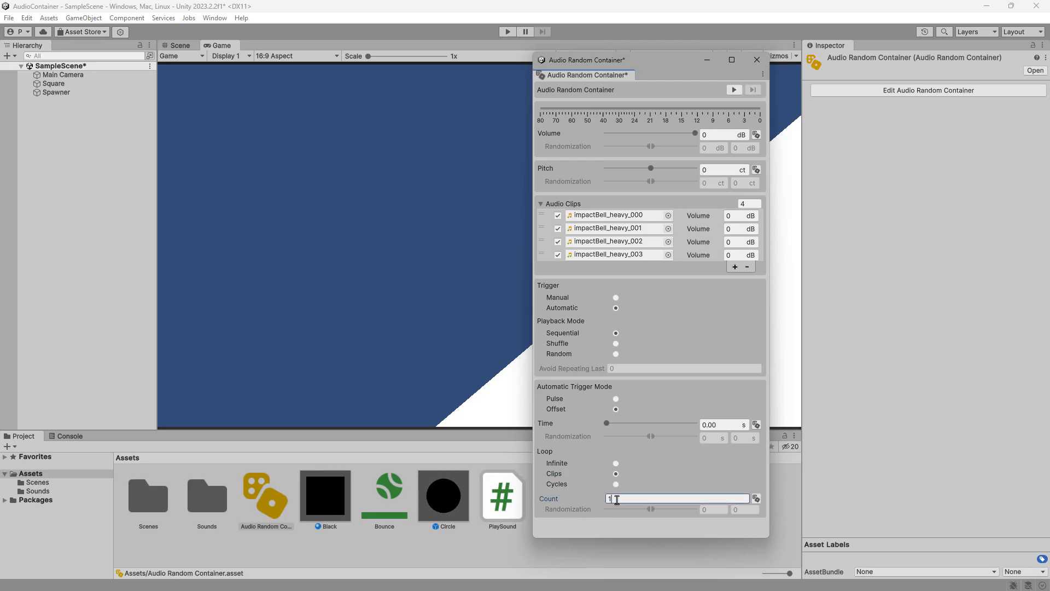
text(2)
click(734, 90)
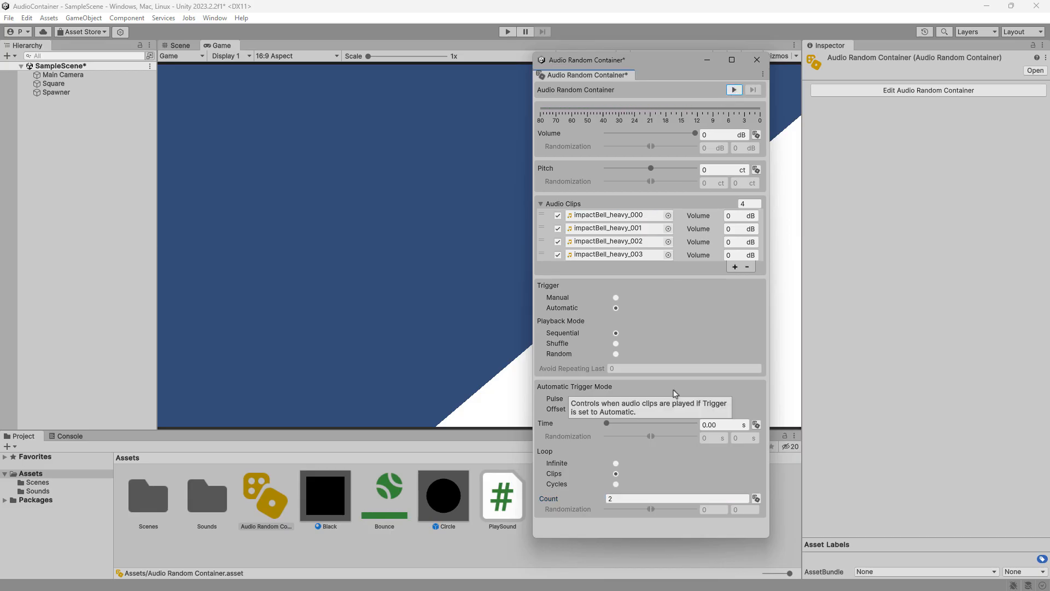
click(616, 485)
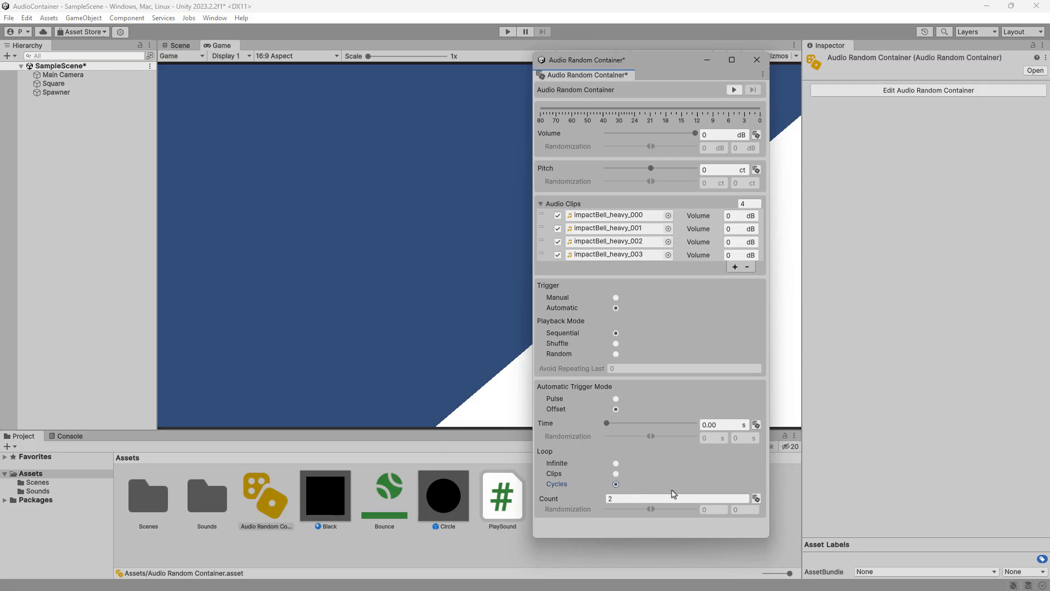
click(732, 90)
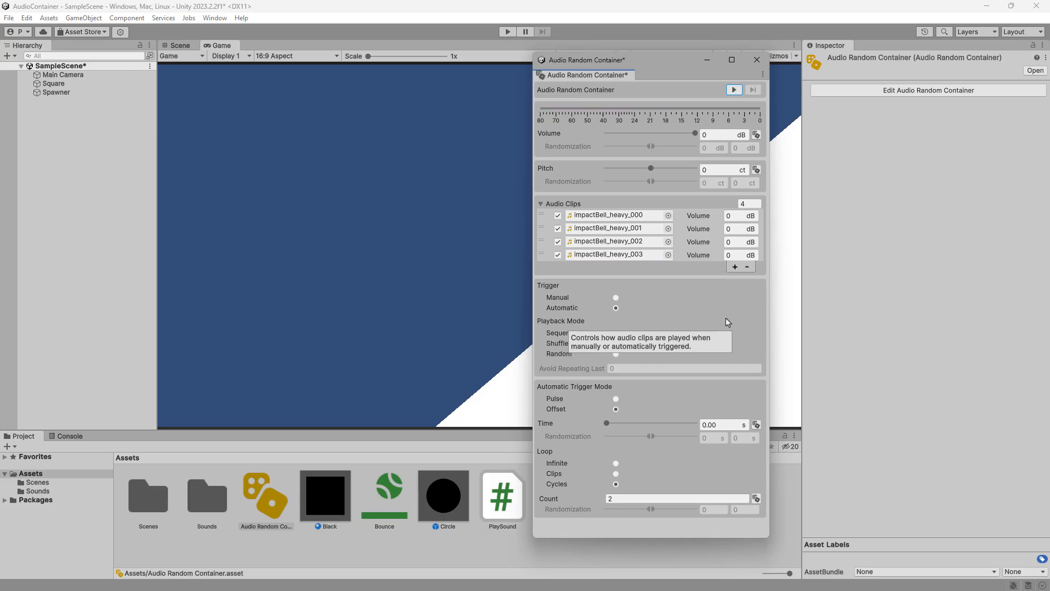
Step: Set the loop to Infinite, raise the container's pitch to 222 ct, and preview the clips
click(617, 463)
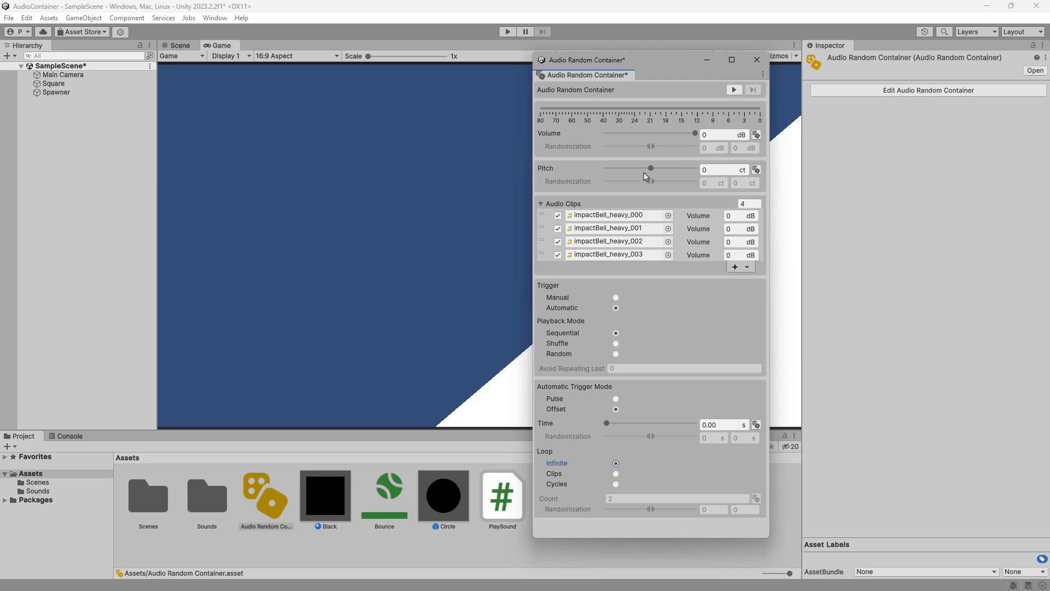
drag(651, 169, 659, 168)
click(734, 90)
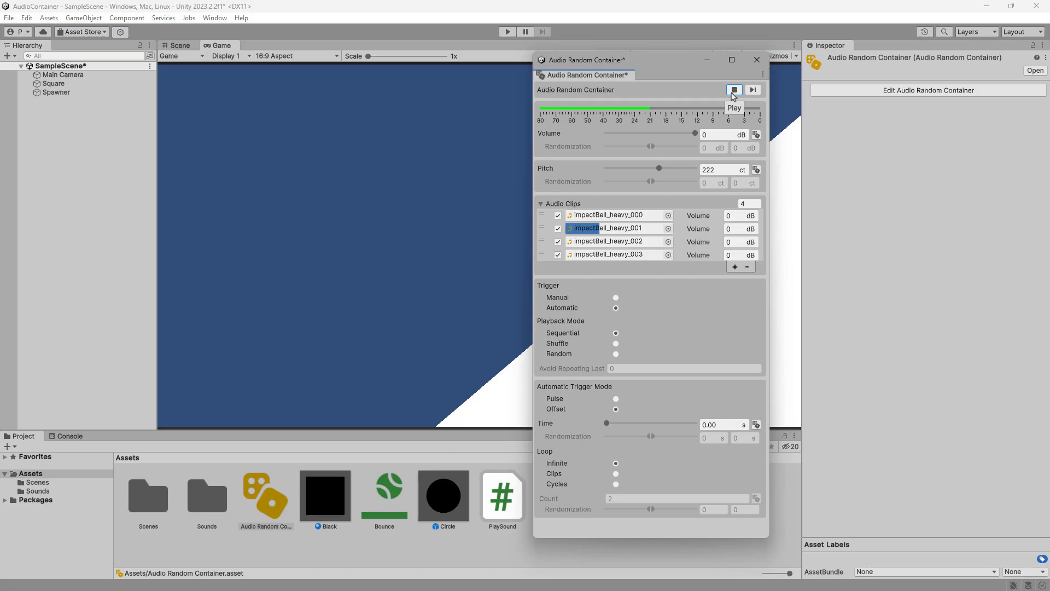
click(733, 92)
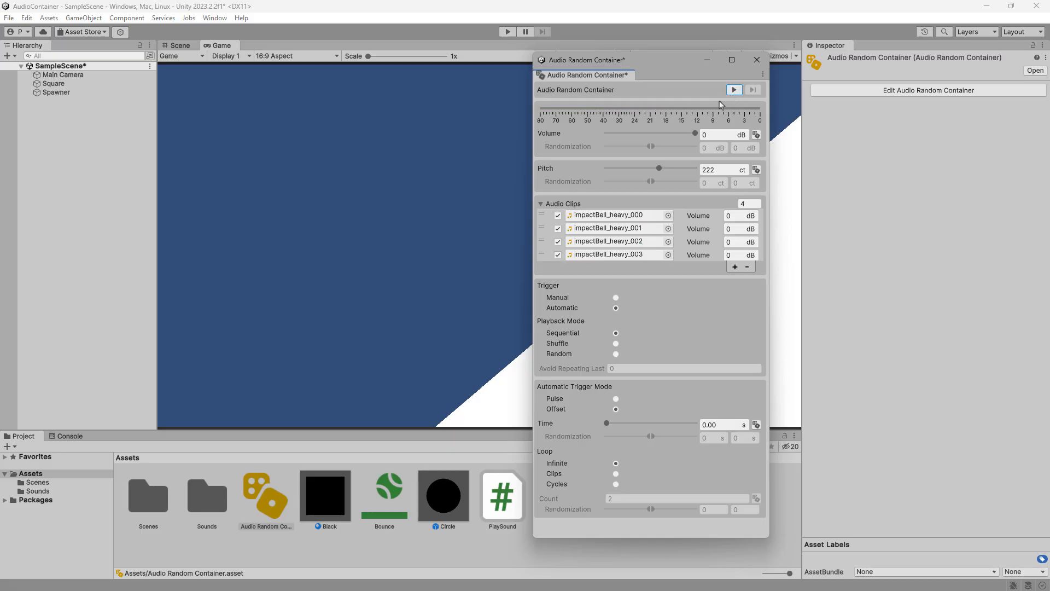
Step: Enable pitch randomization, set the base pitch to 0 and the random range to -623 to 638 ct, and preview it
click(755, 171)
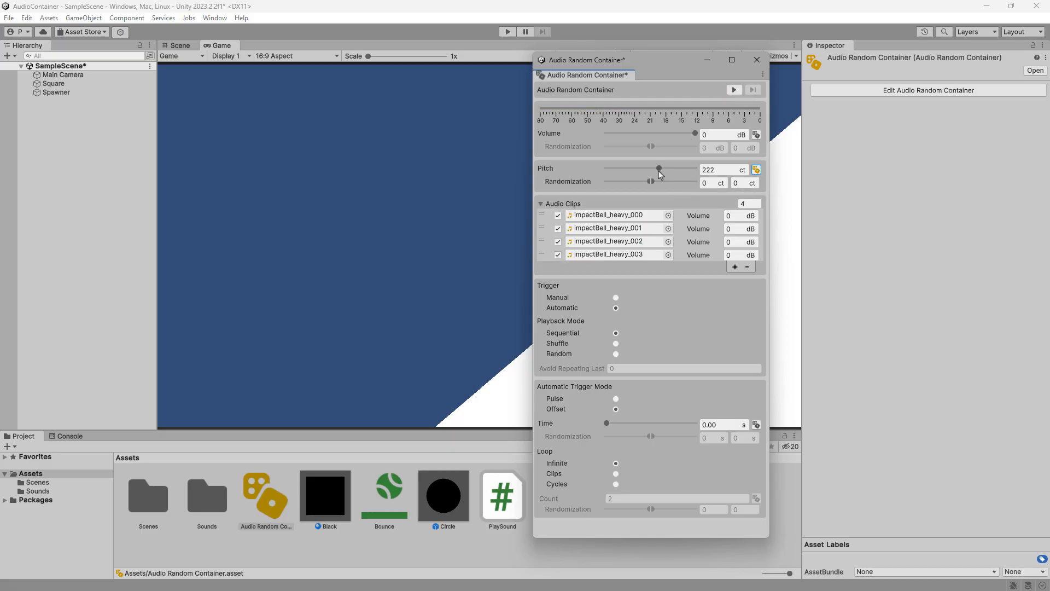
drag(660, 172, 650, 171)
key(Tab)
text(0)
drag(646, 182, 675, 181)
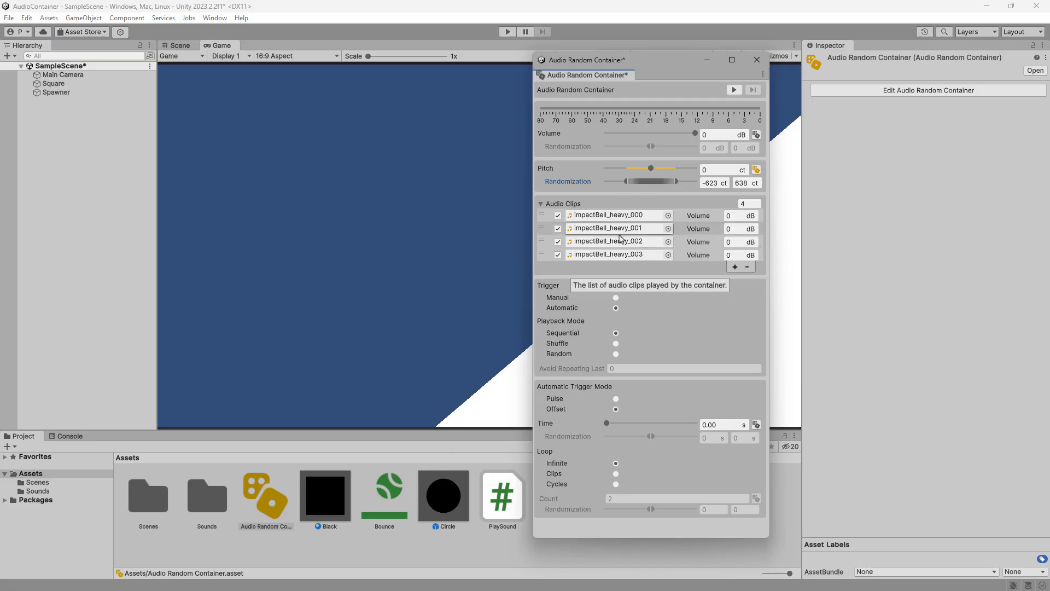
click(734, 90)
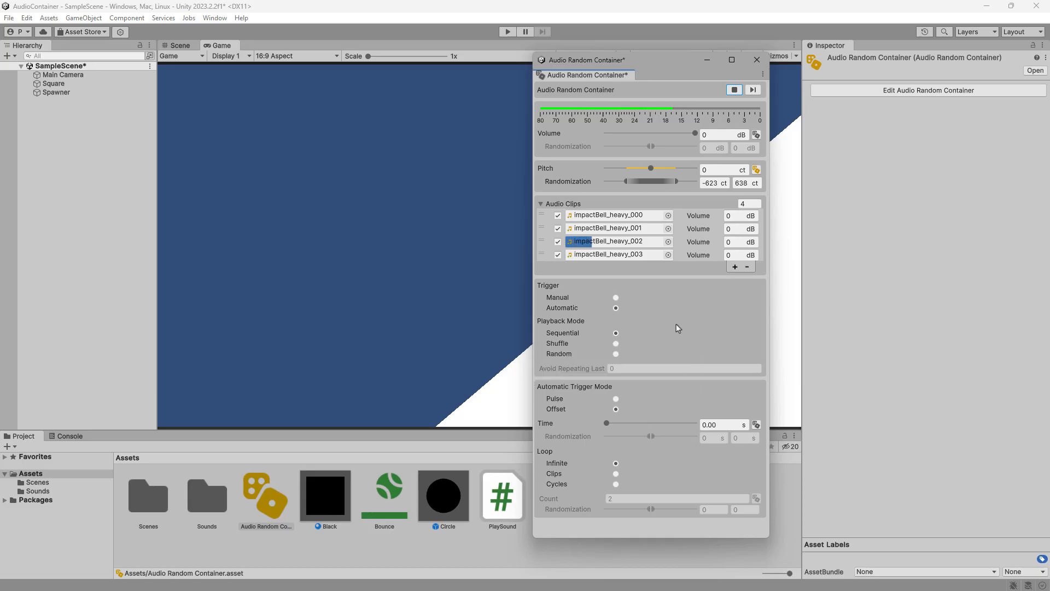
Step: Set the container's trigger back to Manual with Shuffle playback and stop the preview
click(616, 297)
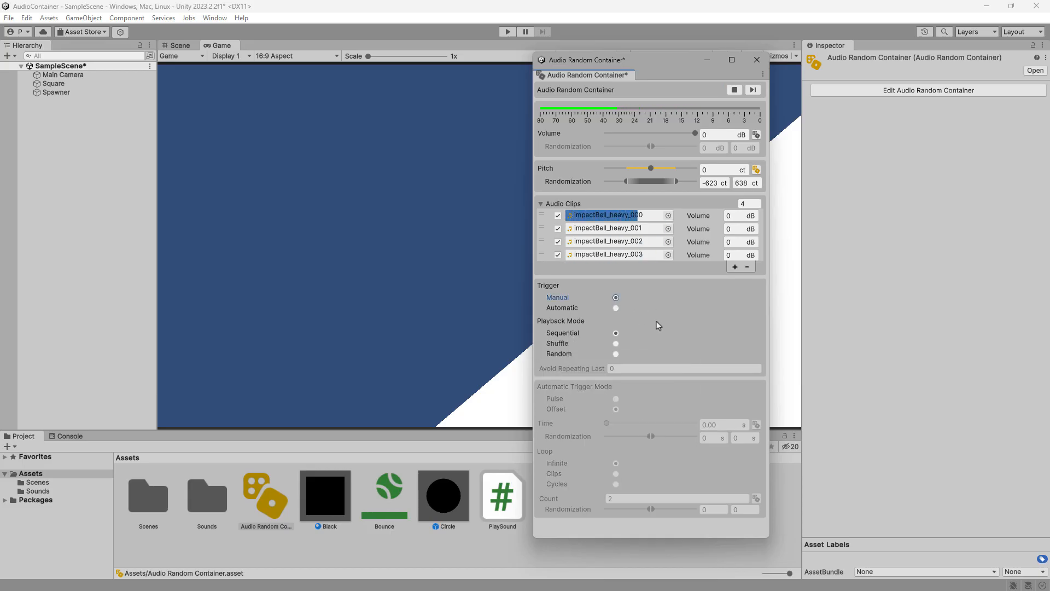
click(616, 344)
click(733, 90)
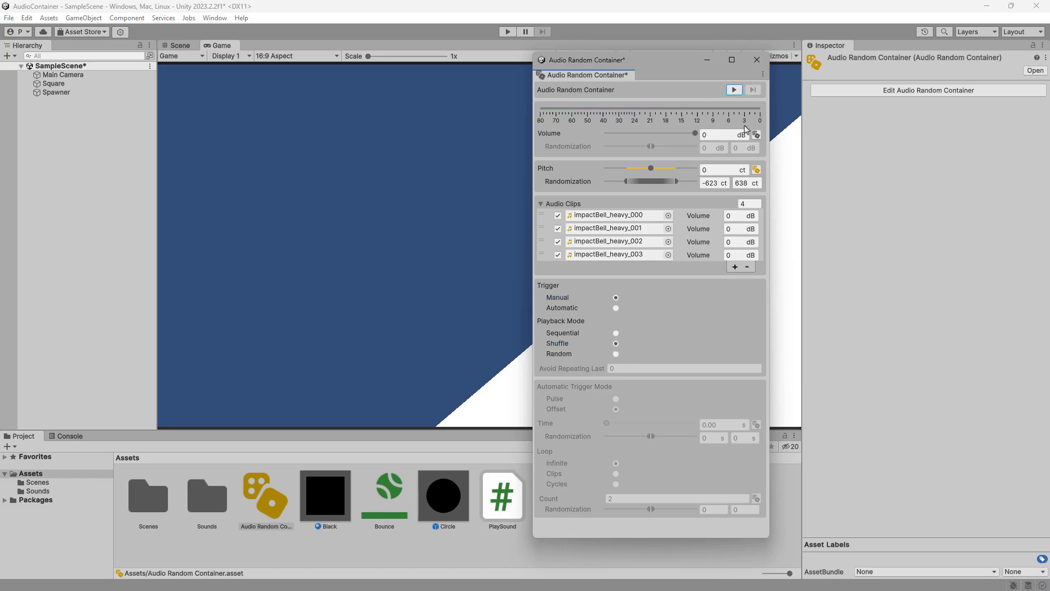
Step: Narrow the container's pitch randomization range, close its editor and play-test the bouncing circles with the varied bell sounds
drag(626, 181, 659, 181)
click(758, 61)
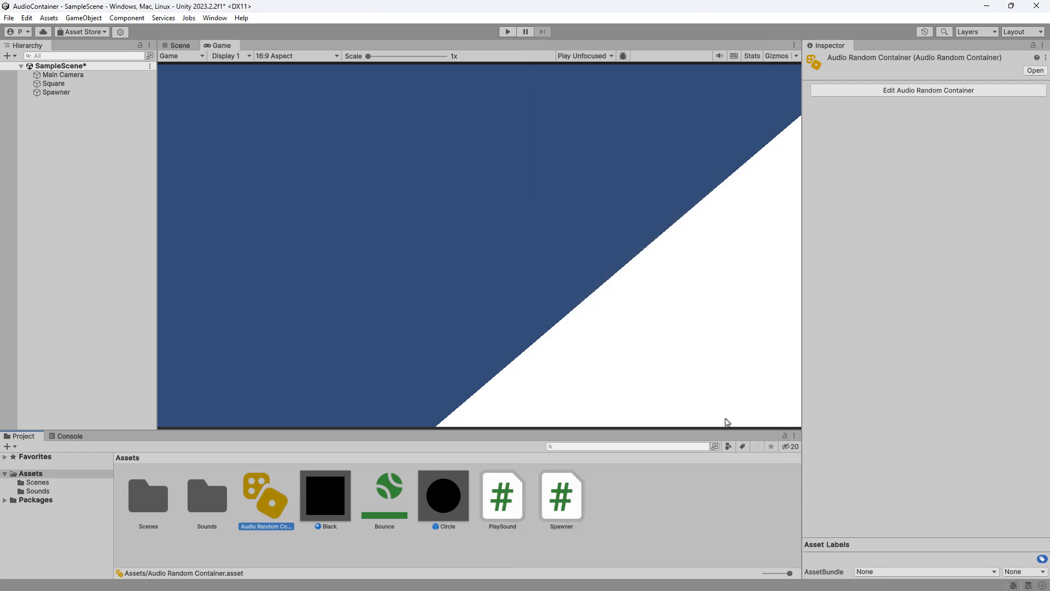
click(507, 31)
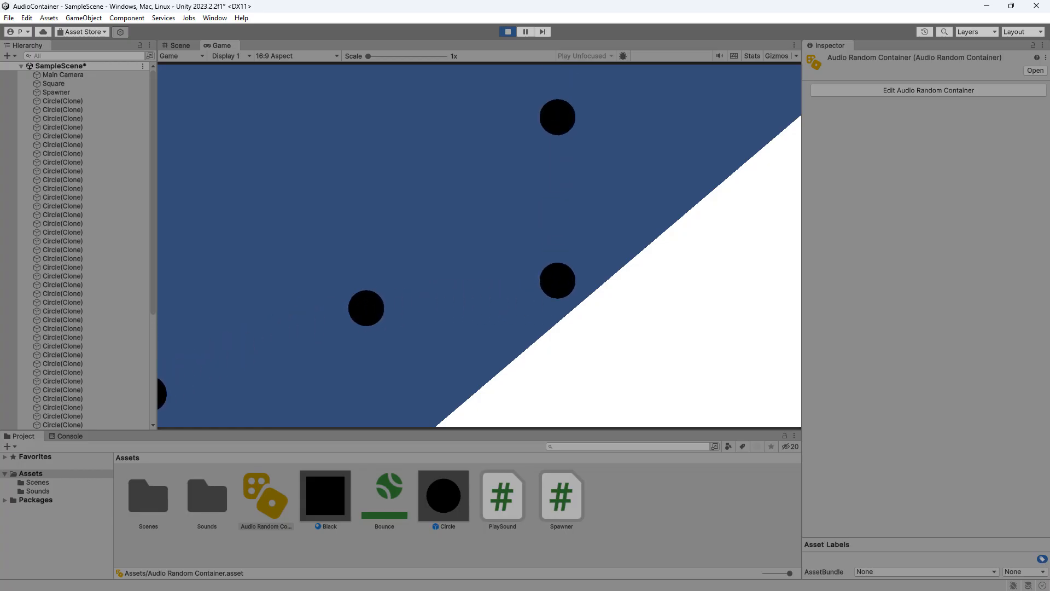
click(501, 32)
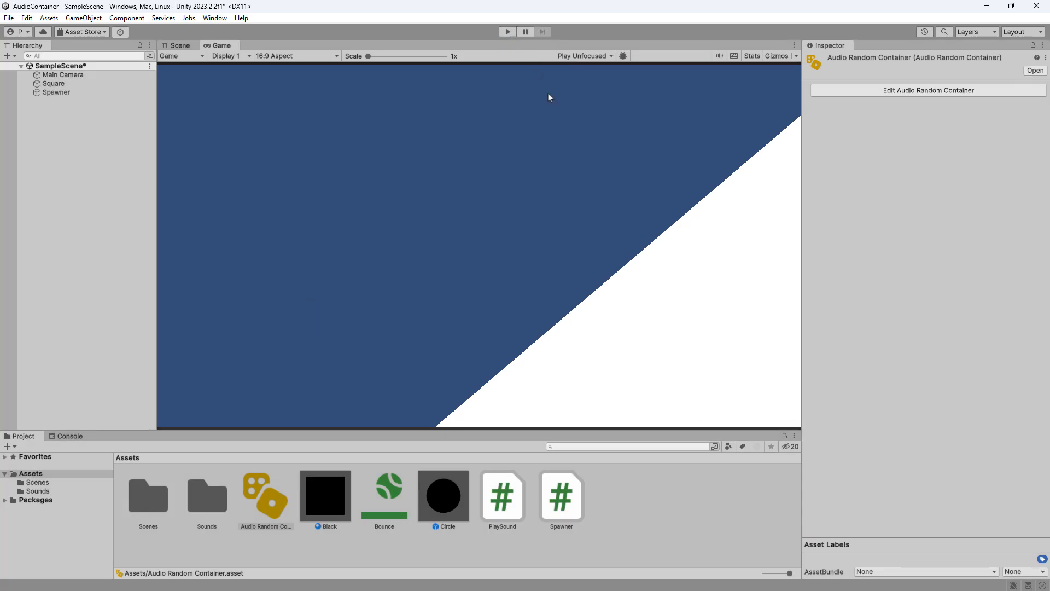